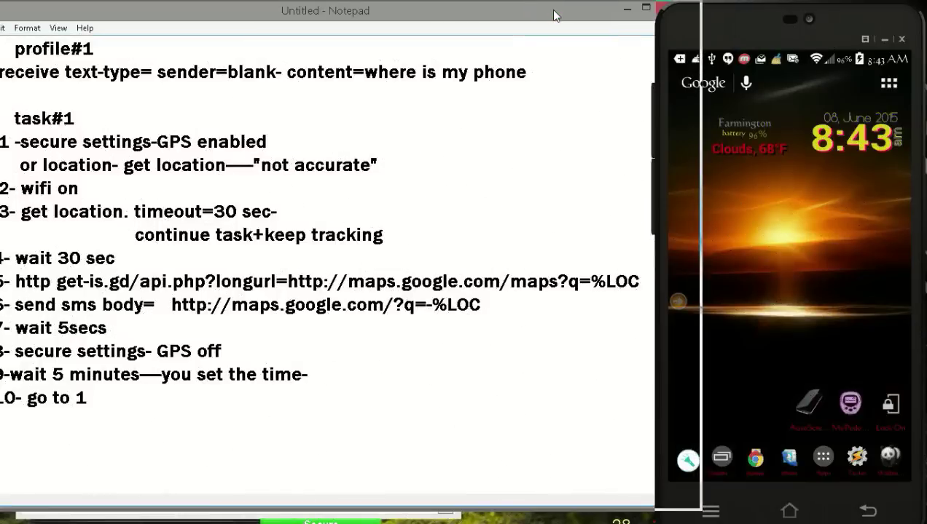
- Open Tasker on the phone and create a new project named "Locate"
{"action": "left_click_drag", "start_coordinate": [554, 14], "coordinate": [563, 14]}
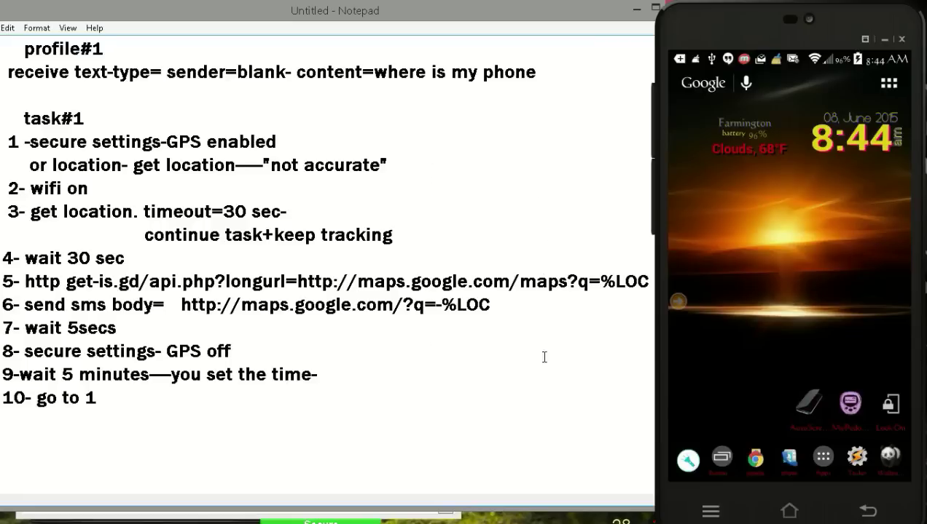
{"action": "left_click", "coordinate": [858, 460]}
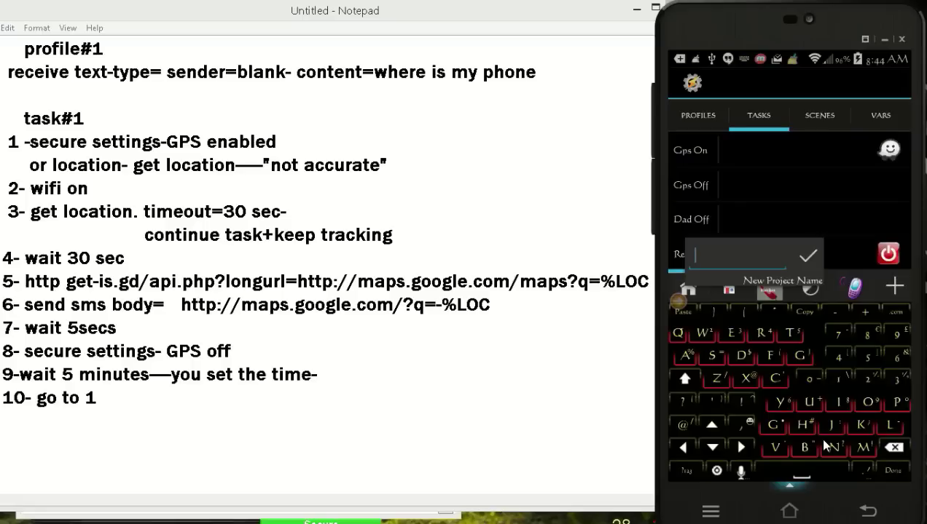
{"action": "type", "text": "Lo"}
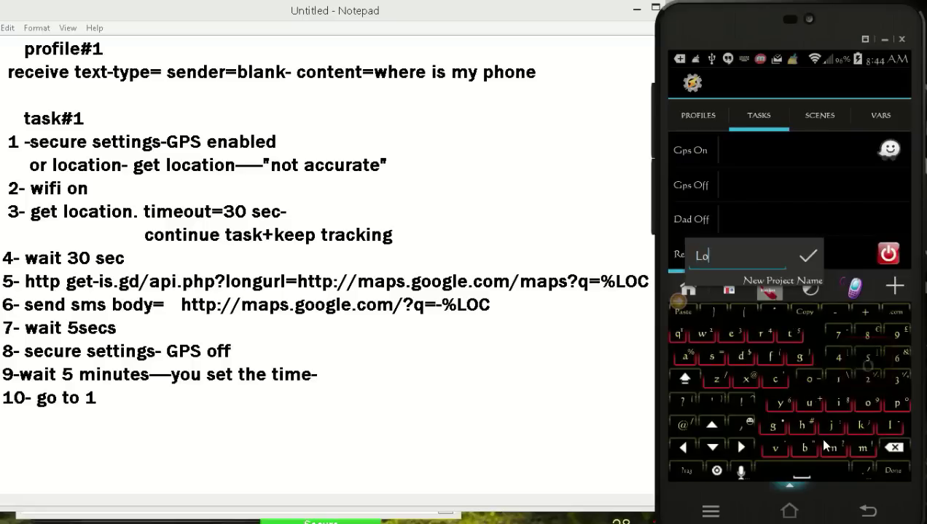
{"action": "type", "text": "cate"}
{"action": "key", "text": "Return"}
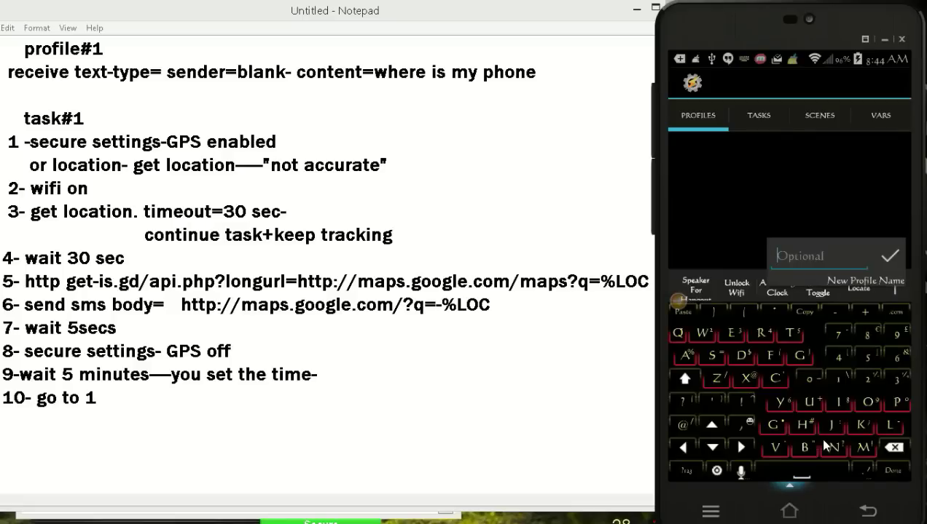
- Add a new profile named "Locate" to the project
{"action": "type", "text": "Lo"}
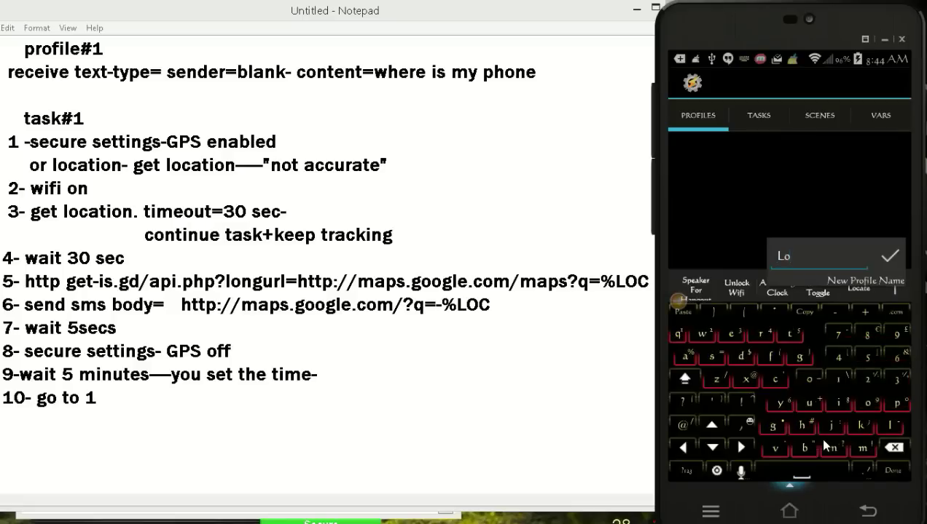
{"action": "type", "text": "a"}
{"action": "key", "text": "BackSpace"}
{"action": "type", "text": "cate Phone"}
{"action": "key", "text": "Return"}
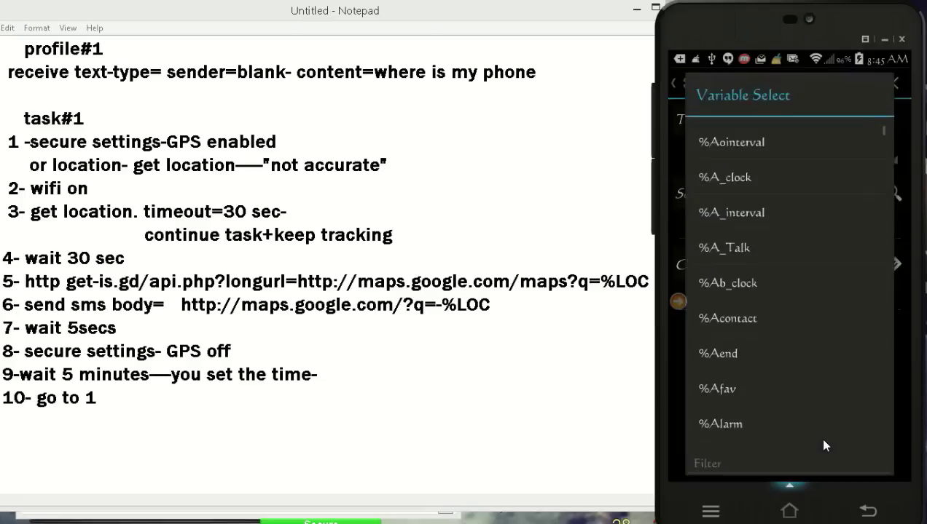
- Set the Received Text event's sender to the %SMSRF variable and fill in its content filter
{"action": "scroll", "coordinate": [823, 443], "scroll_direction": "down", "scroll_amount": 15}
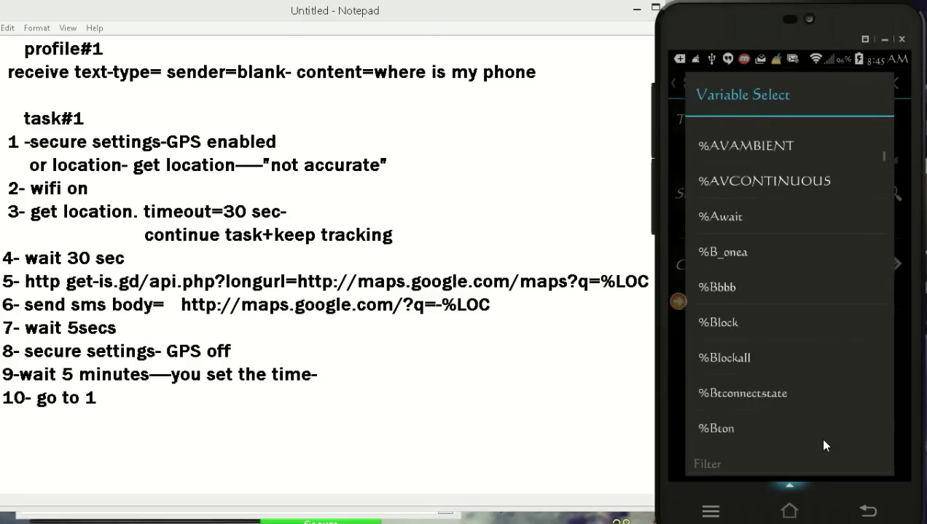
{"action": "scroll", "coordinate": [824, 445], "scroll_direction": "down", "scroll_amount": 20}
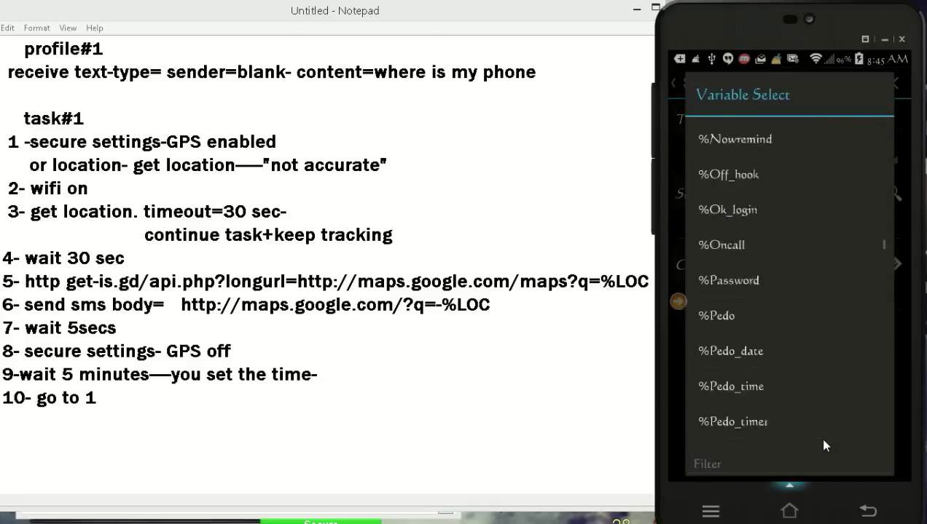
{"action": "scroll", "coordinate": [823, 444], "scroll_direction": "down", "scroll_amount": 20}
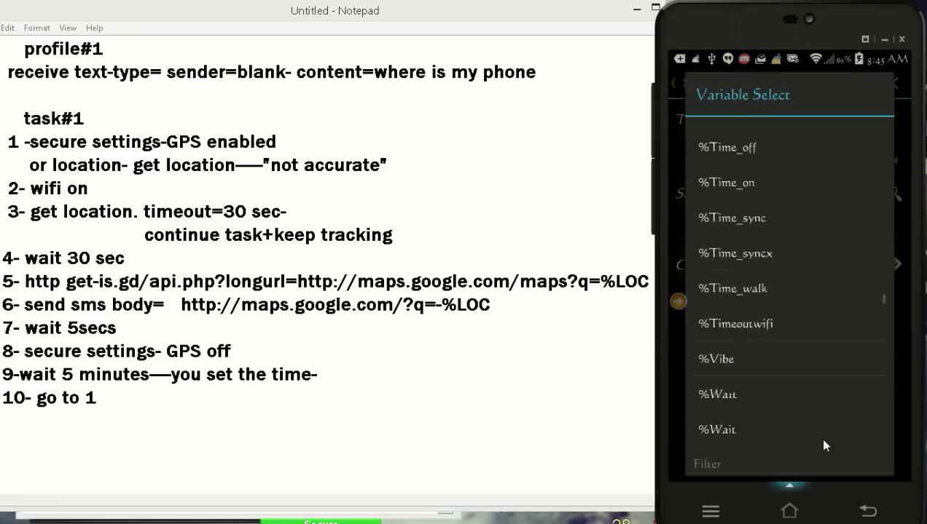
{"action": "scroll", "coordinate": [824, 445], "scroll_direction": "down", "scroll_amount": 20}
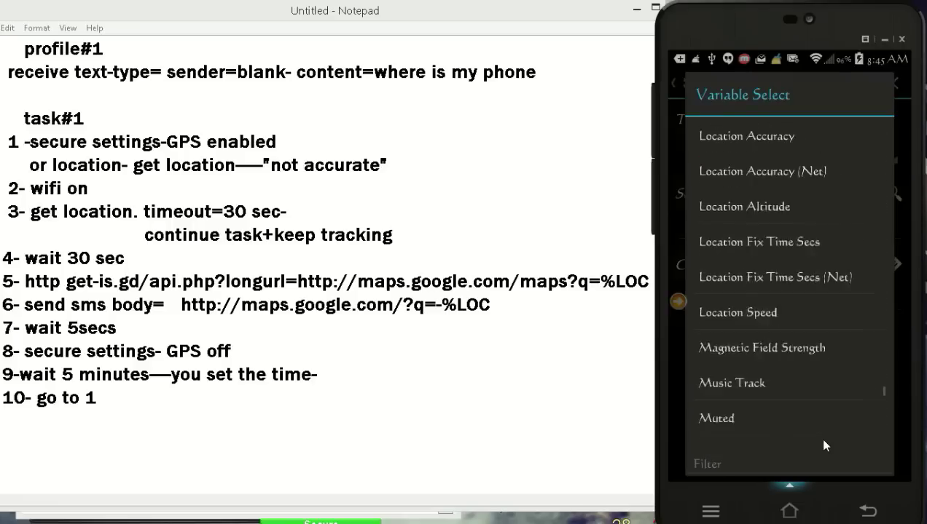
{"action": "scroll", "coordinate": [824, 445], "scroll_direction": "down", "scroll_amount": 3}
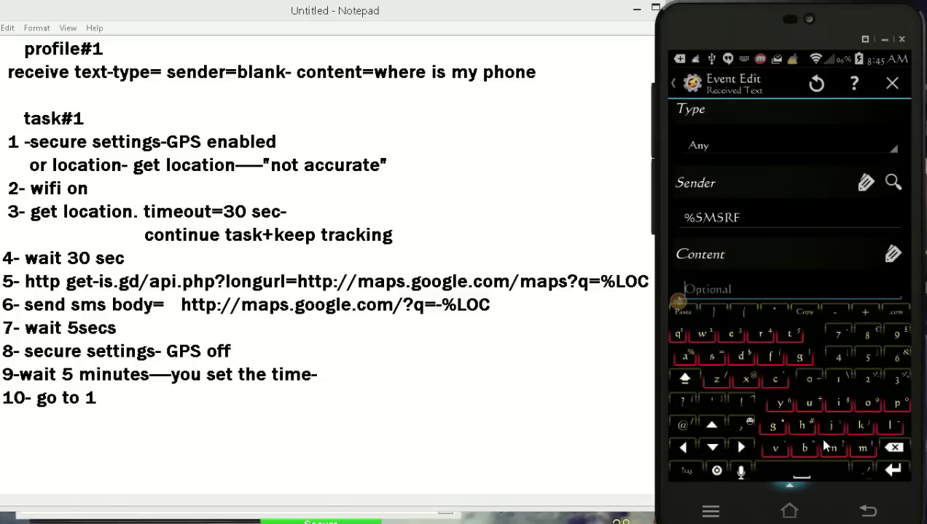
{"action": "type", "text": "[ocati"}
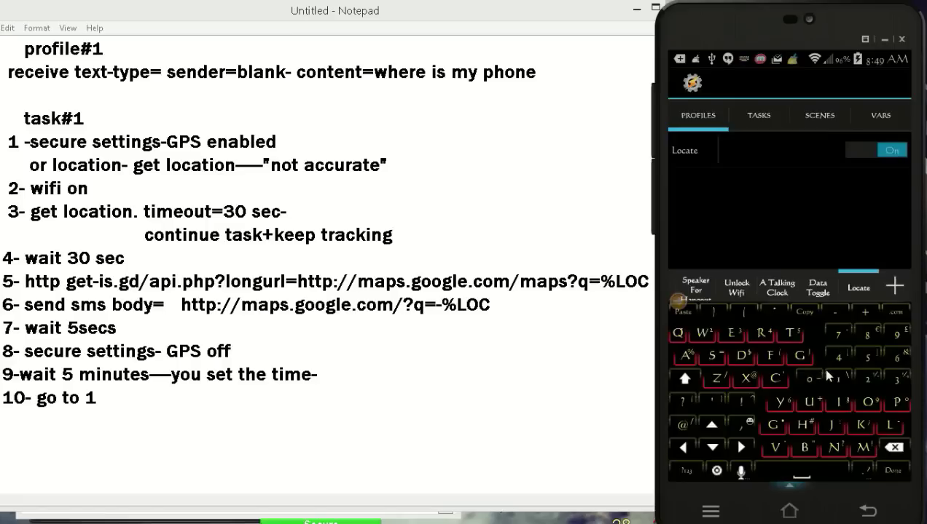
- Create a new task named "Locate" for the profile
{"action": "left_click", "coordinate": [888, 430]}
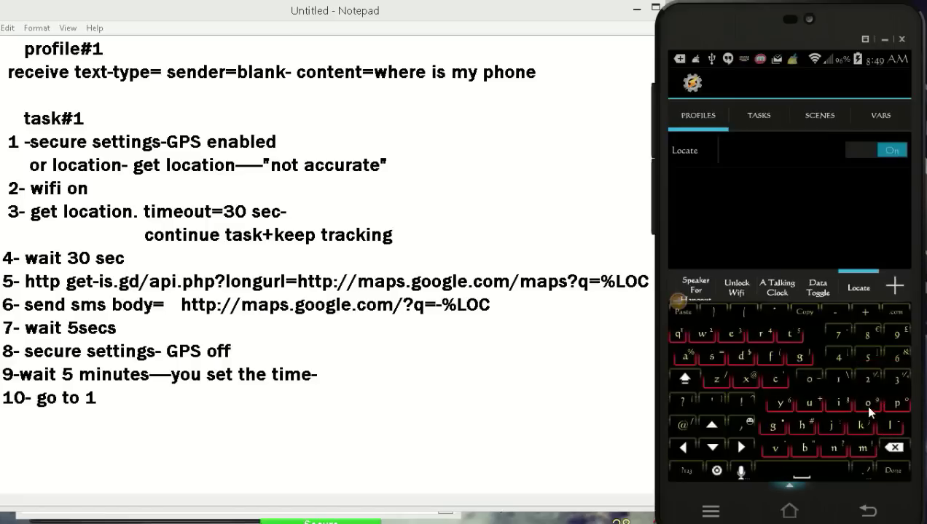
{"action": "left_click", "coordinate": [686, 357]}
{"action": "left_click", "coordinate": [729, 334]}
{"action": "left_click", "coordinate": [892, 470]}
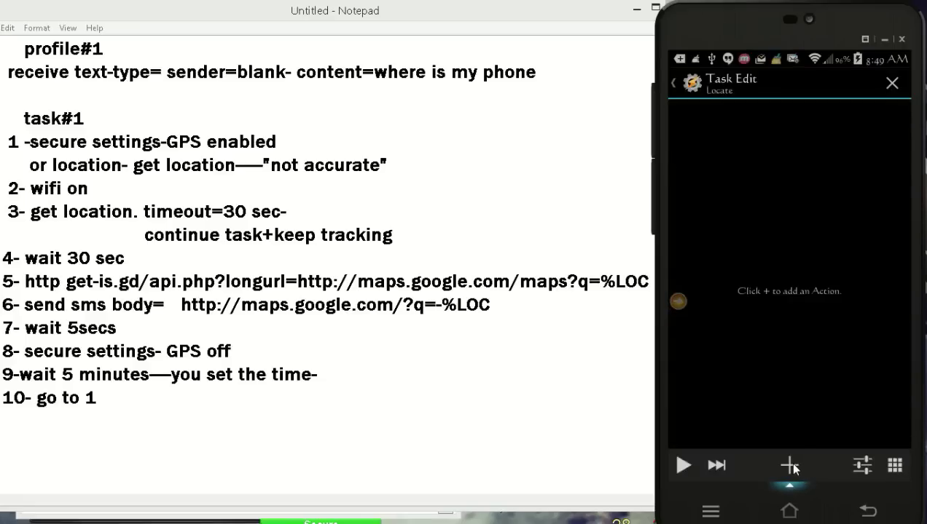
- Add a Secure Settings plugin action to the Locate task, using the System+ GPS action set to On
{"action": "left_click", "coordinate": [791, 466]}
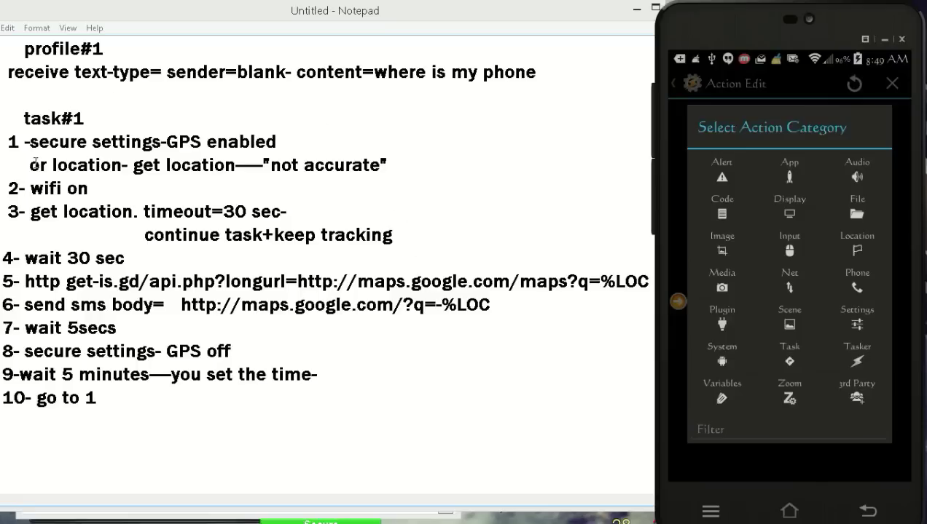
{"action": "left_click", "coordinate": [721, 317]}
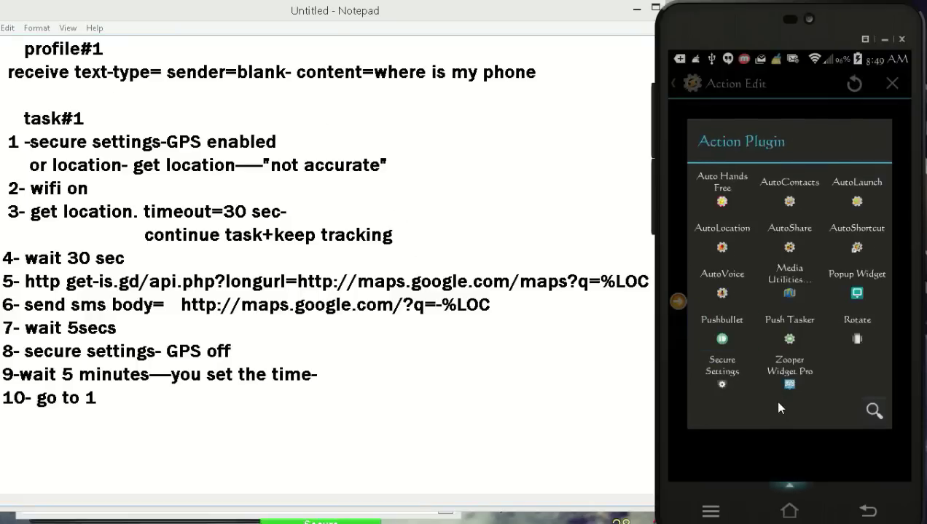
{"action": "left_click", "coordinate": [723, 366]}
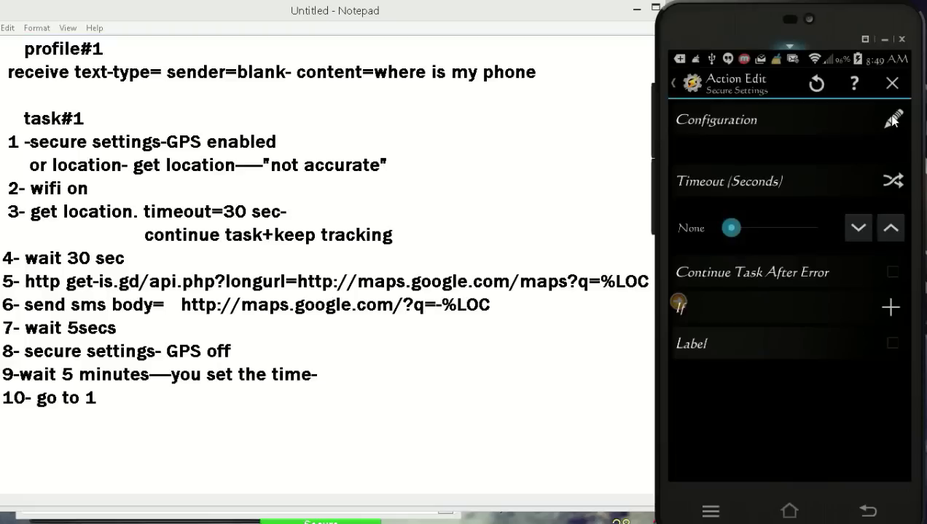
{"action": "left_click", "coordinate": [892, 120]}
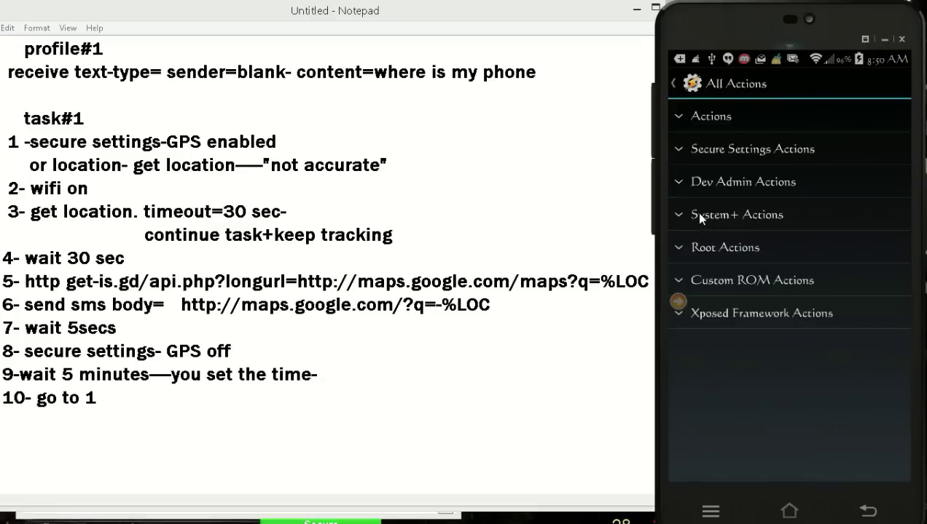
{"action": "left_click", "coordinate": [697, 213]}
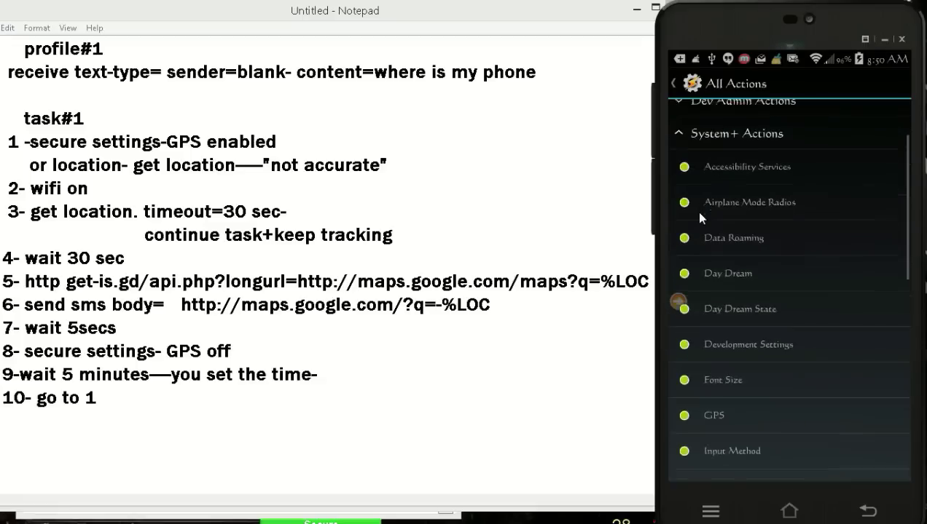
{"action": "left_click", "coordinate": [714, 405]}
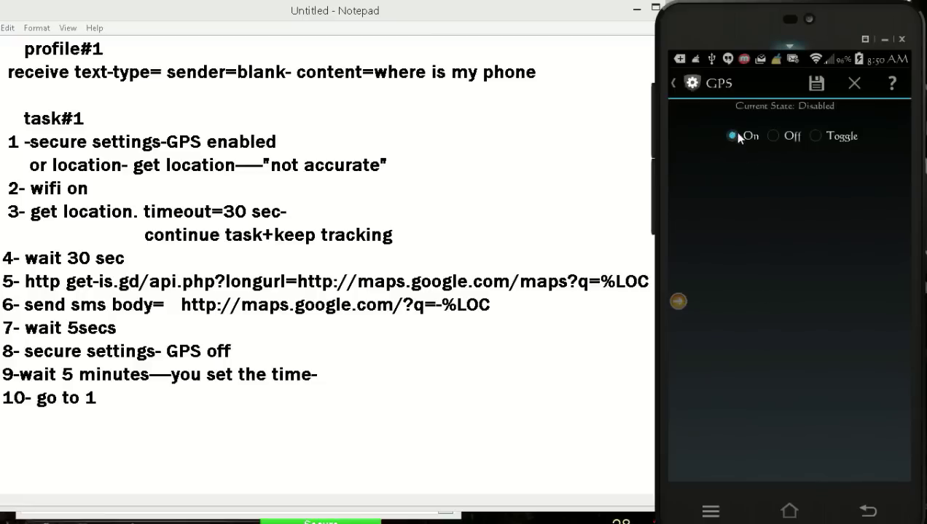
{"action": "left_click", "coordinate": [816, 83]}
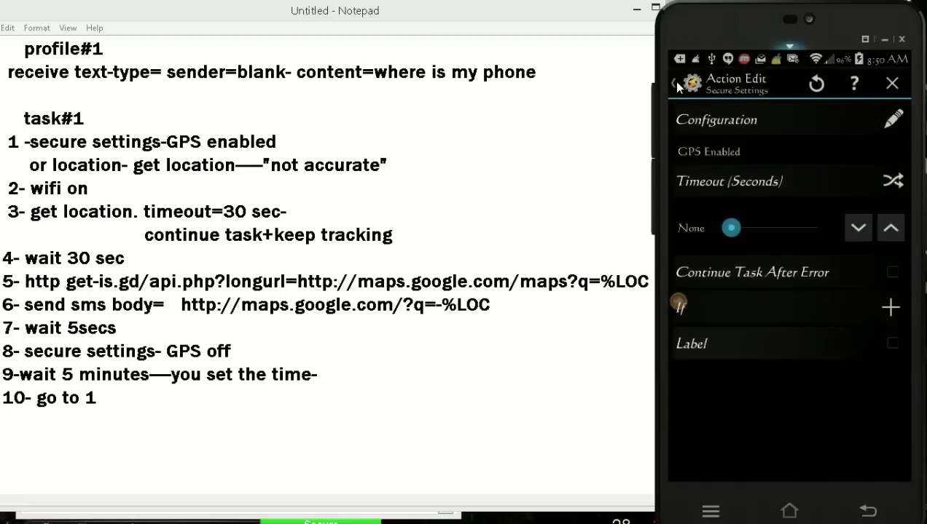
{"action": "left_click", "coordinate": [676, 84]}
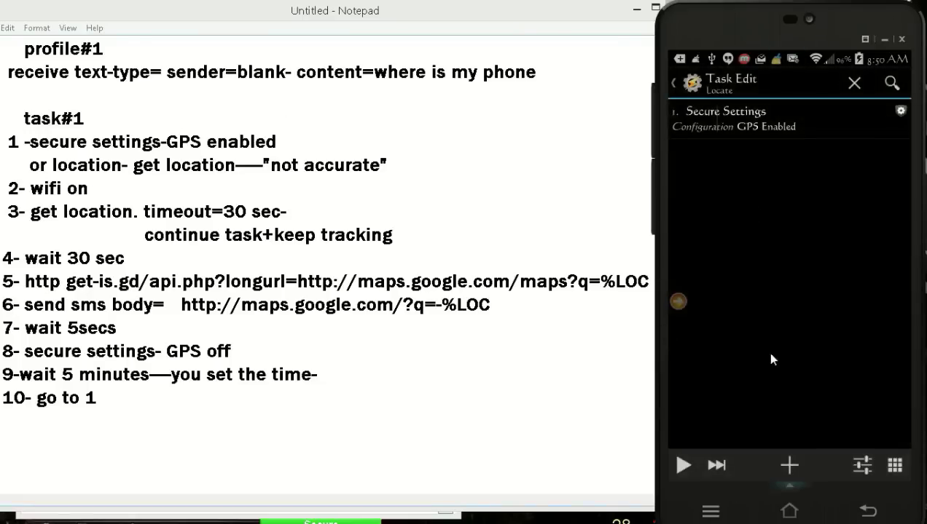
- Add a WiFi action to the Locate task and set it to On
{"action": "left_click", "coordinate": [790, 465]}
{"action": "left_click", "coordinate": [790, 286]}
{"action": "left_click", "coordinate": [783, 359]}
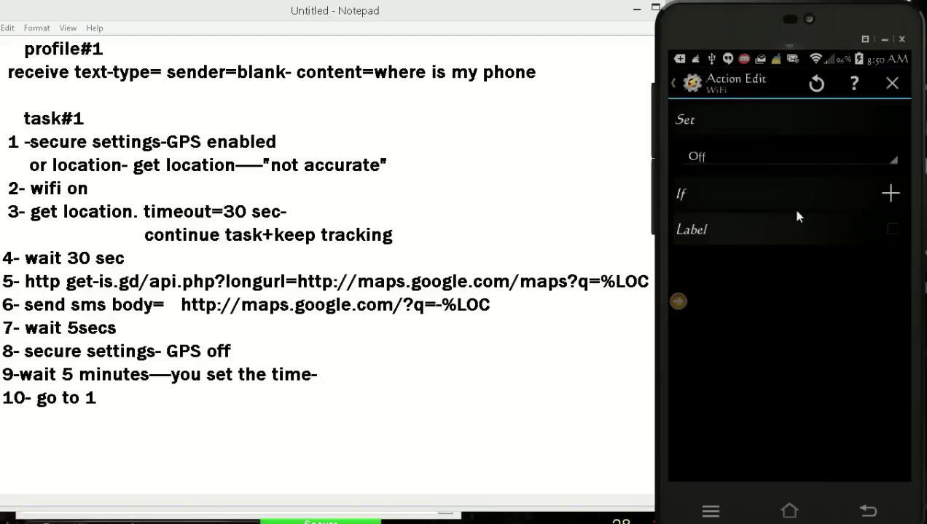
{"action": "left_click", "coordinate": [758, 151]}
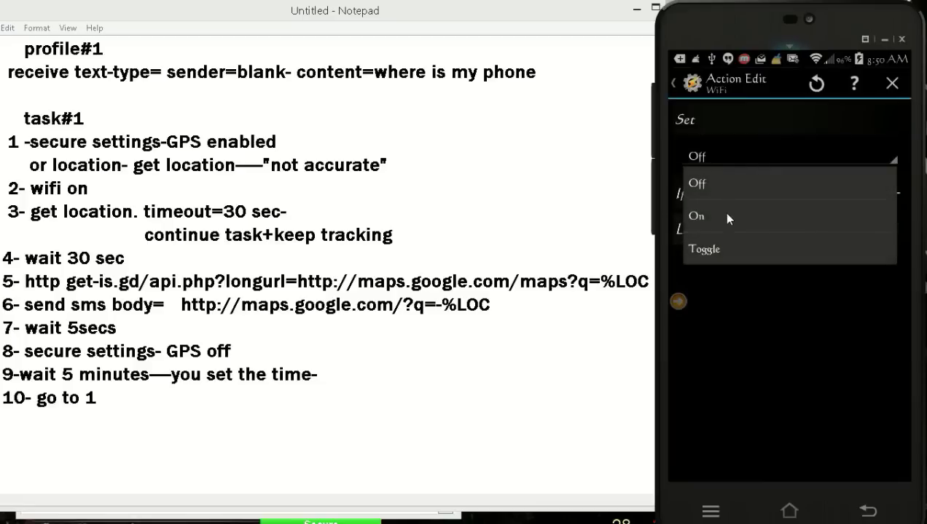
{"action": "left_click", "coordinate": [726, 218]}
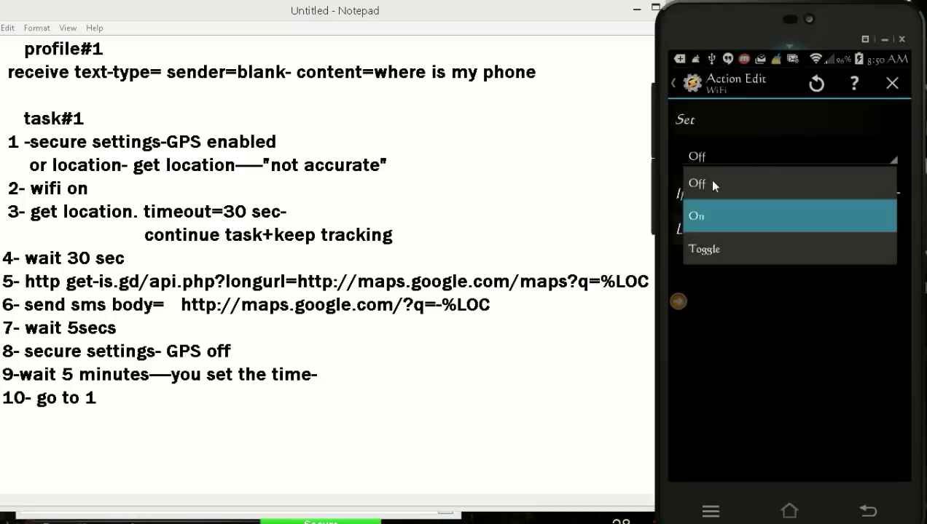
{"action": "left_click", "coordinate": [679, 85]}
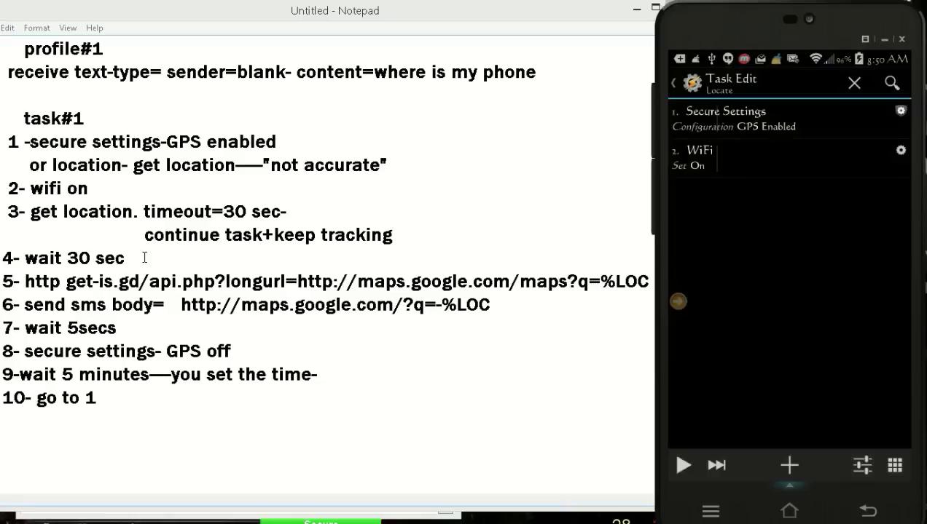
- Add a Get Location action to the Locate task with Any as its source
{"action": "left_click", "coordinate": [791, 466]}
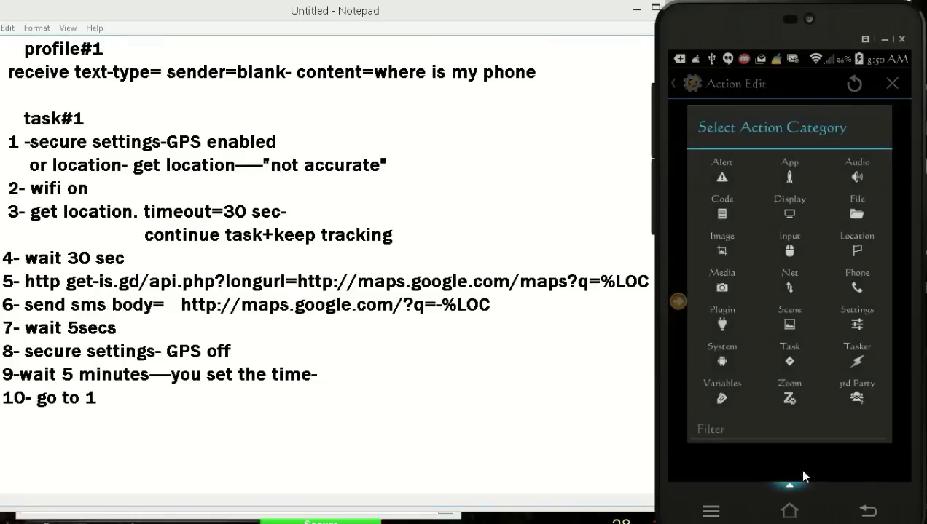
{"action": "left_click", "coordinate": [857, 254]}
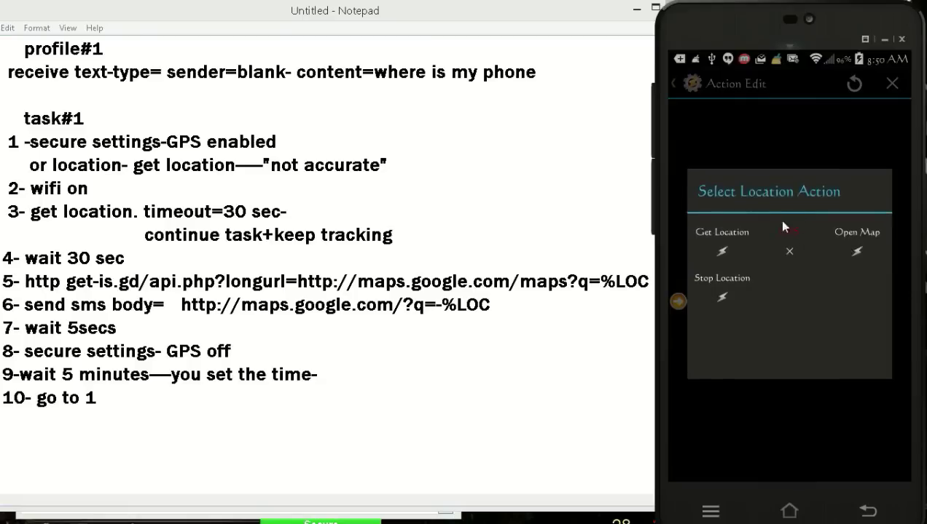
{"action": "left_click", "coordinate": [722, 237]}
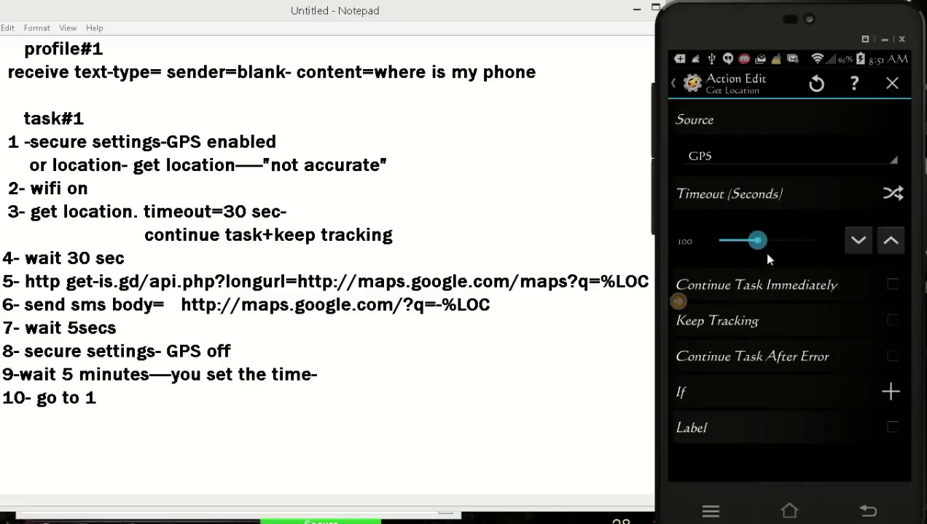
{"action": "left_click", "coordinate": [770, 150]}
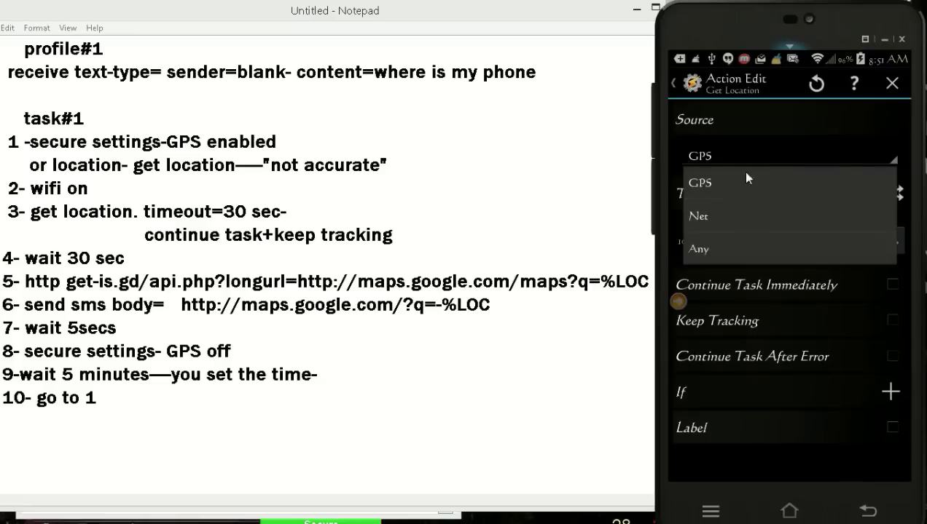
{"action": "left_click", "coordinate": [713, 249]}
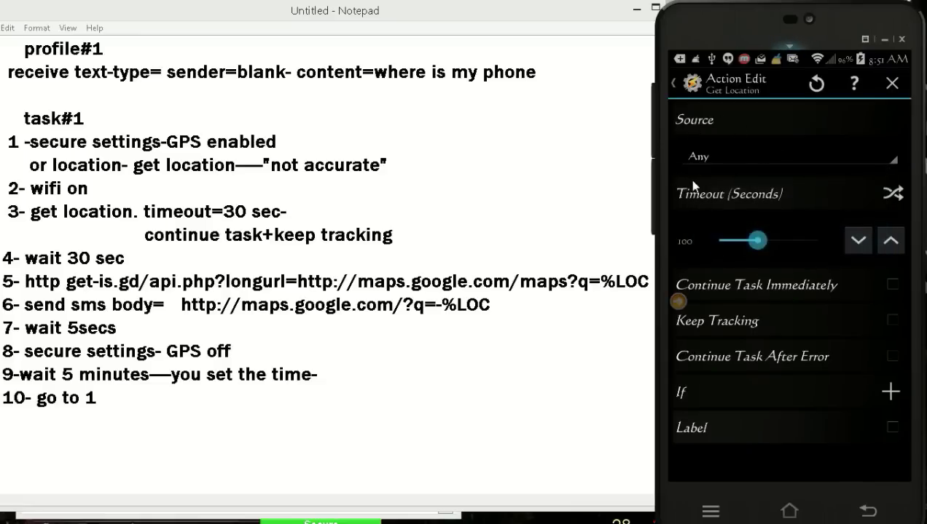
- Set the Get Location timeout to 30 seconds and enable Continue Task Immediately and Keep Tracking
{"action": "left_click", "coordinate": [733, 242]}
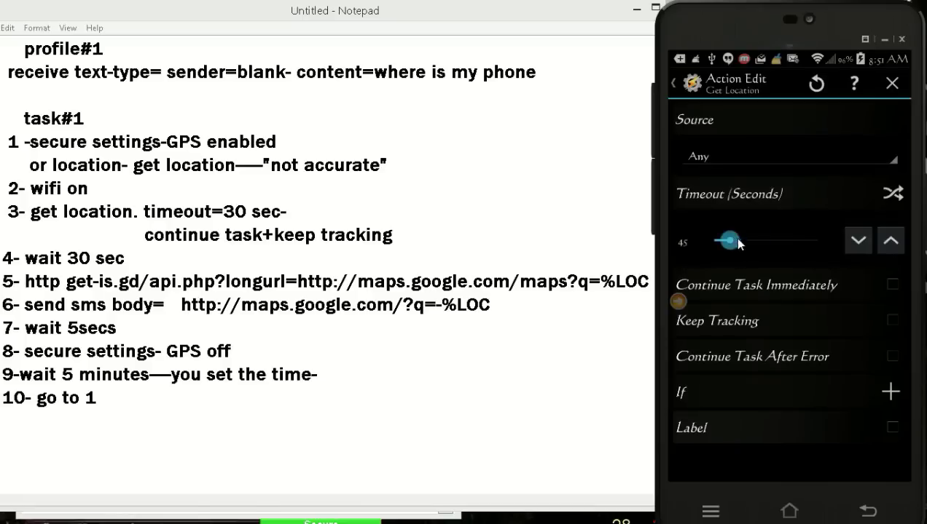
{"action": "left_click", "coordinate": [719, 240]}
{"action": "left_click", "coordinate": [883, 243]}
{"action": "left_click", "coordinate": [881, 243]}
{"action": "left_click", "coordinate": [893, 285]}
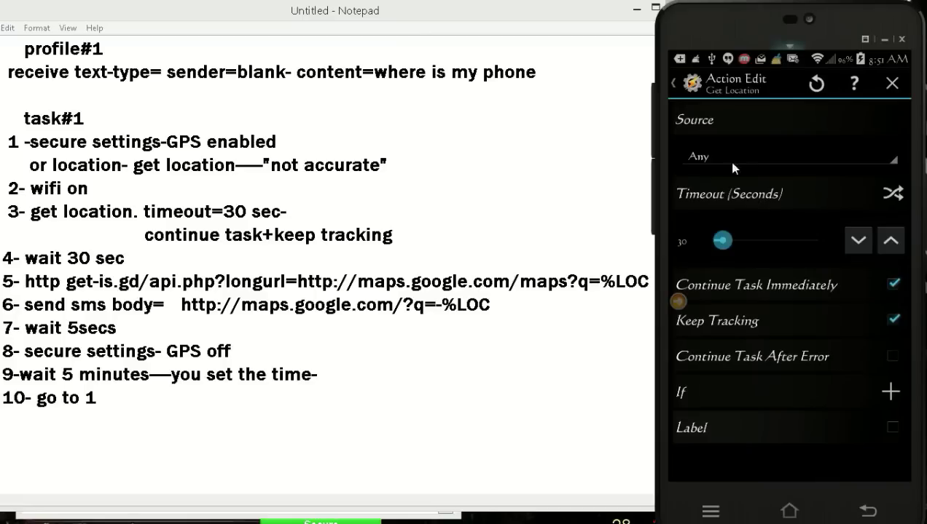
{"action": "left_click", "coordinate": [675, 81]}
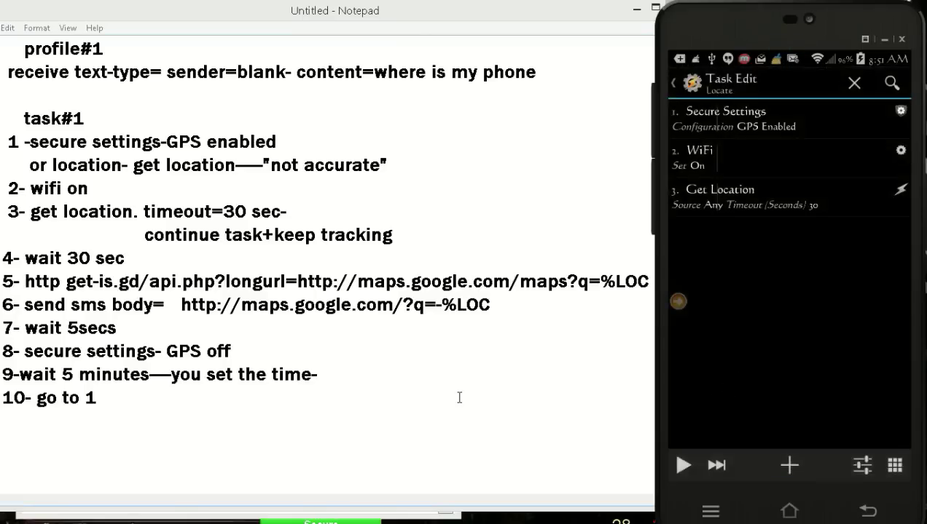
- Add a Wait action to the Locate task and set it to 25 seconds
{"action": "left_click", "coordinate": [790, 466]}
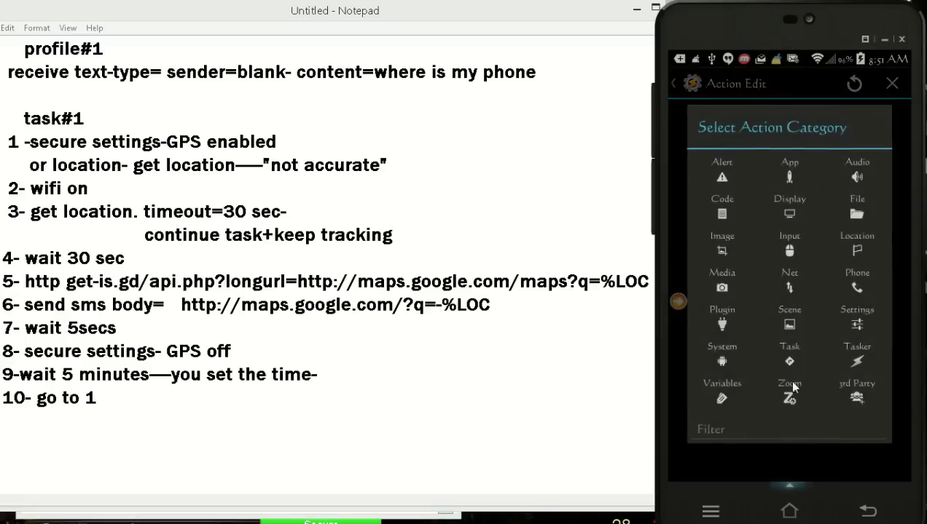
{"action": "left_click", "coordinate": [791, 361]}
{"action": "left_click", "coordinate": [789, 361]}
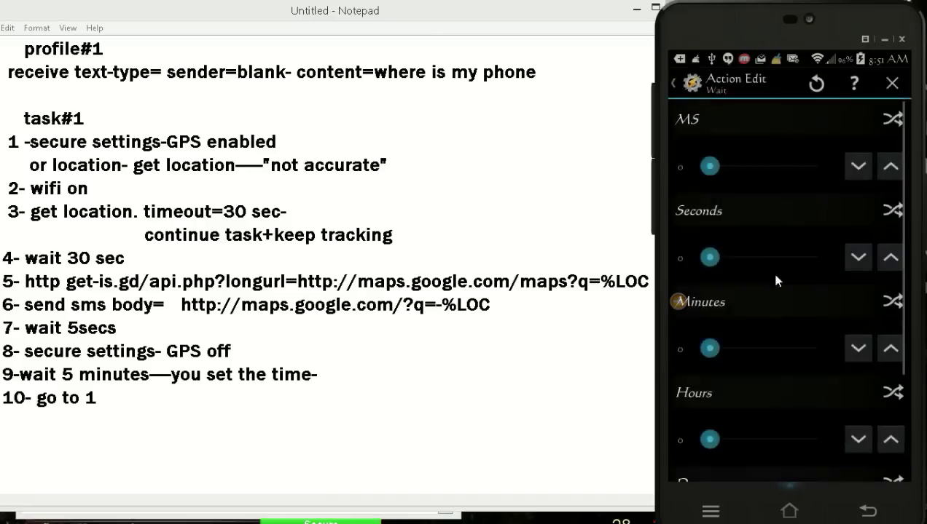
{"action": "left_click", "coordinate": [728, 255]}
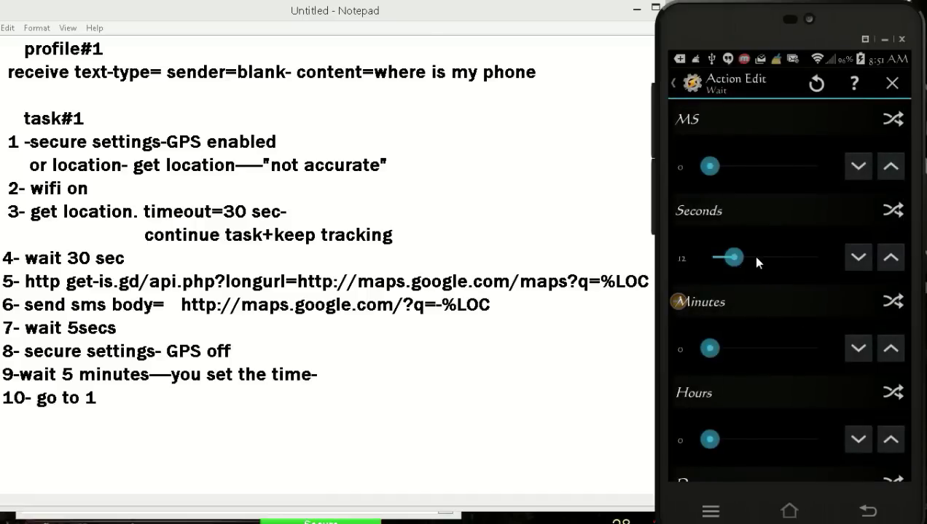
{"action": "left_click", "coordinate": [756, 259]}
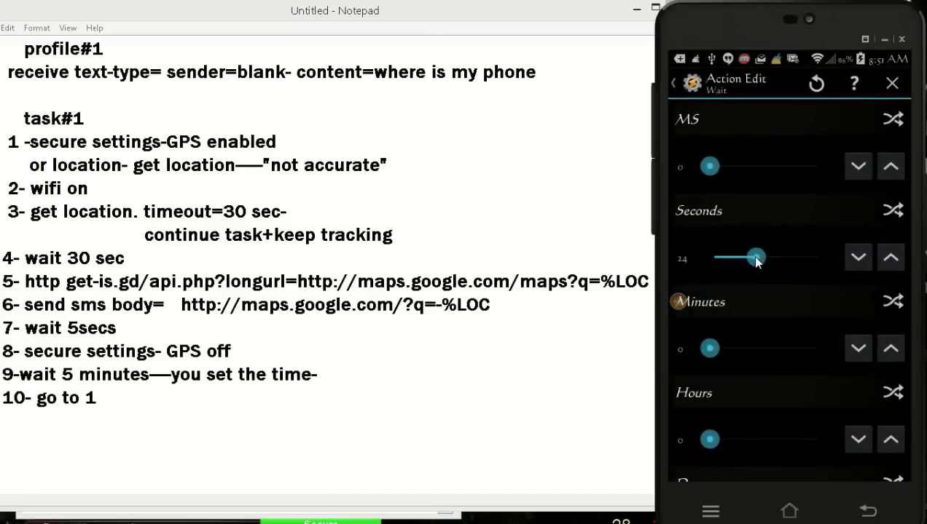
{"action": "left_click", "coordinate": [888, 259]}
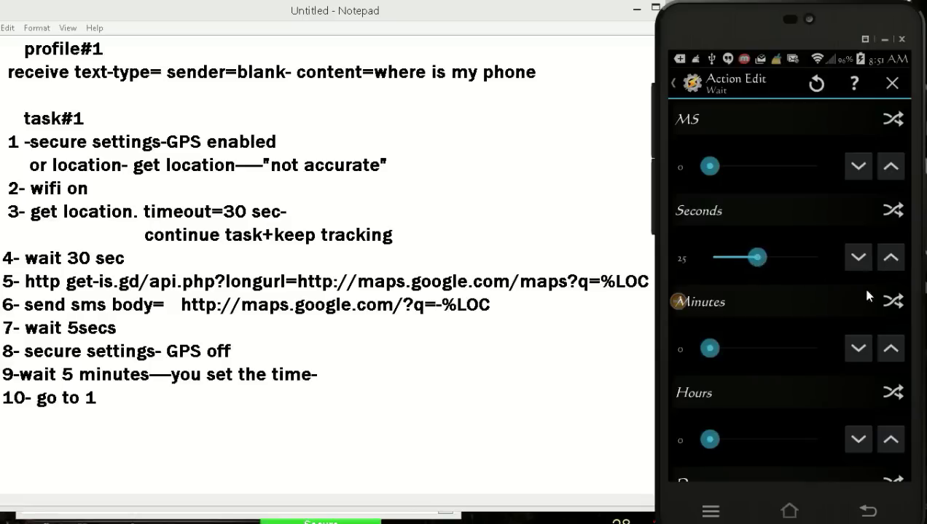
{"action": "left_click", "coordinate": [676, 84]}
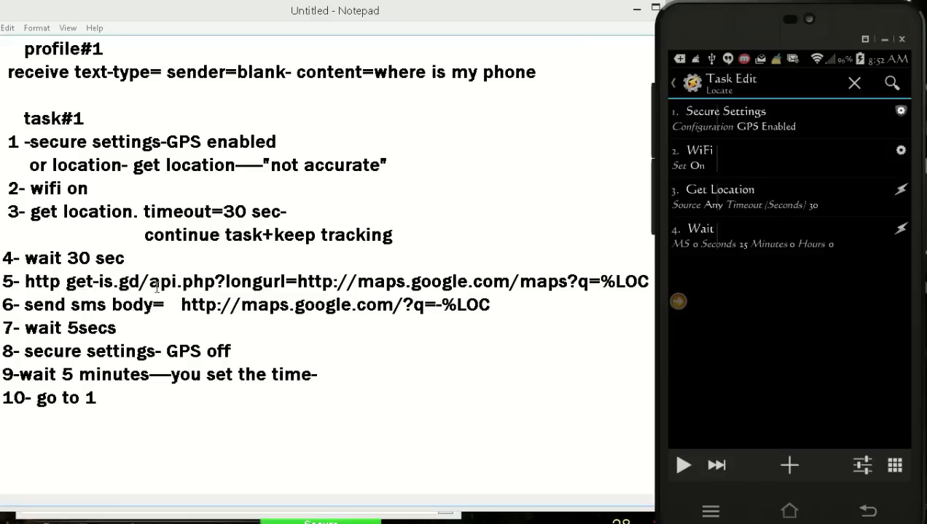
{"action": "left_click_drag", "start_coordinate": [98, 282], "coordinate": [648, 282]}
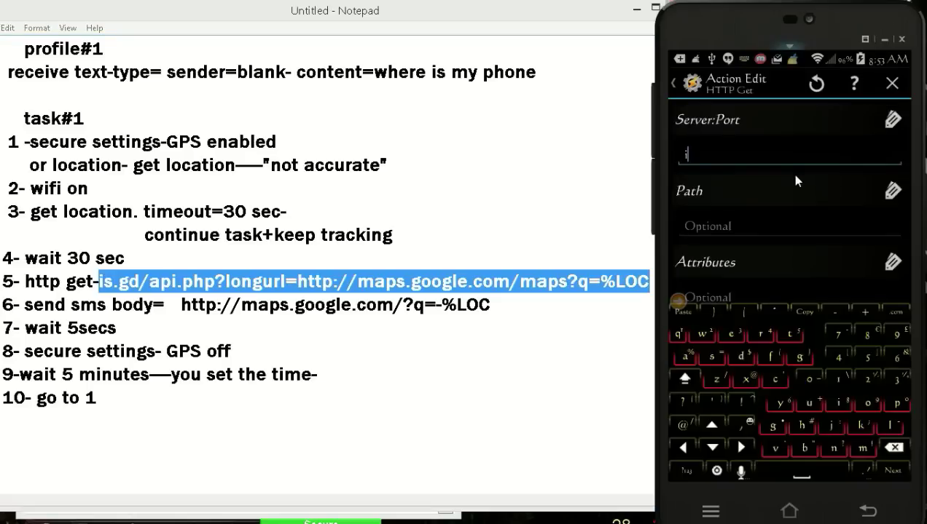
{"action": "type", "text": "s.gd/api.php"}
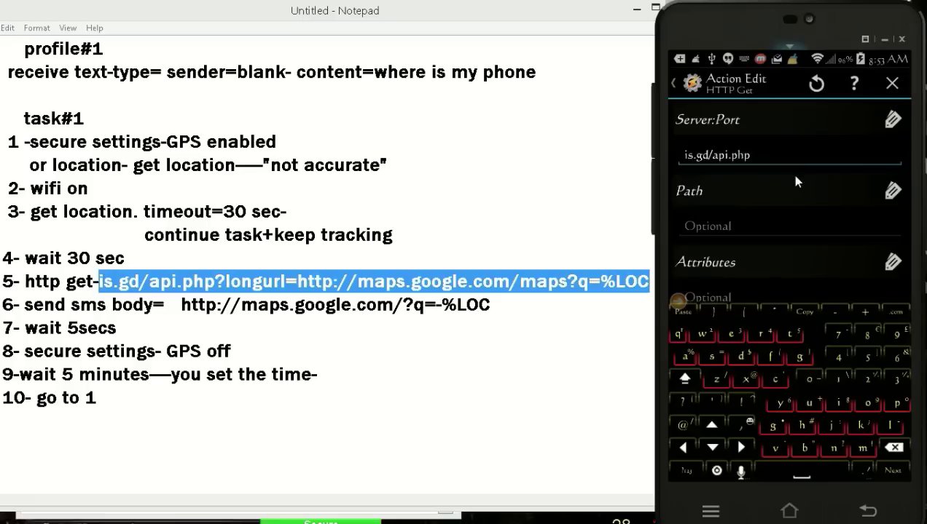
{"action": "type", "text": ">lo"}
{"action": "type", "text": "ngurl=http"}
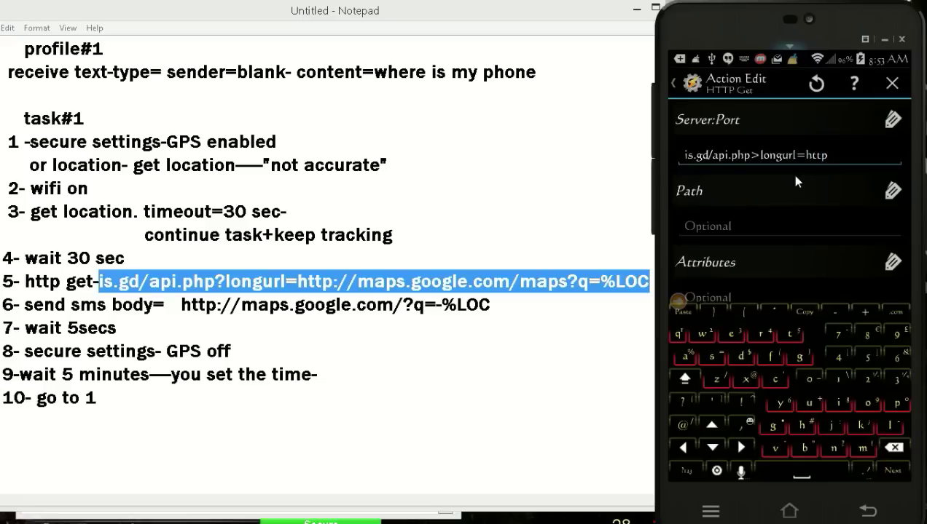
{"action": "type", "text": "://maps.googl"}
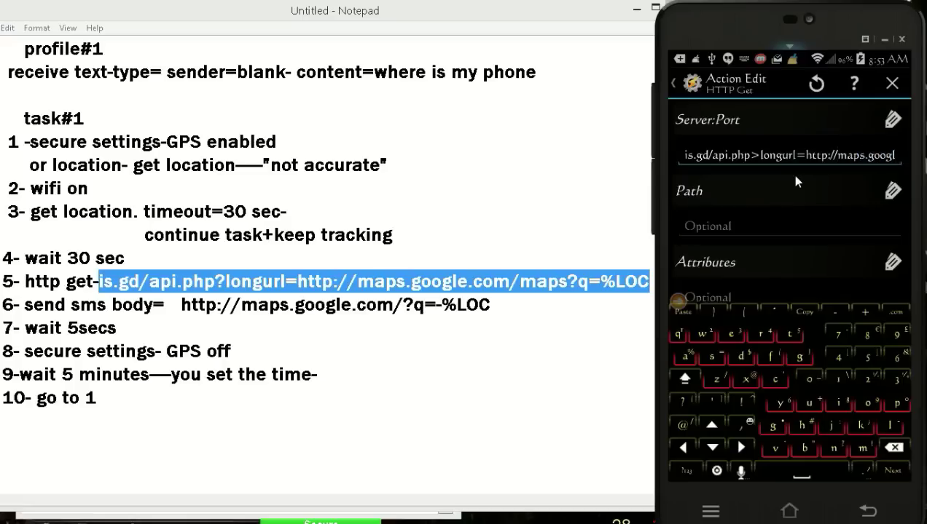
{"action": "type", "text": "e.co"}
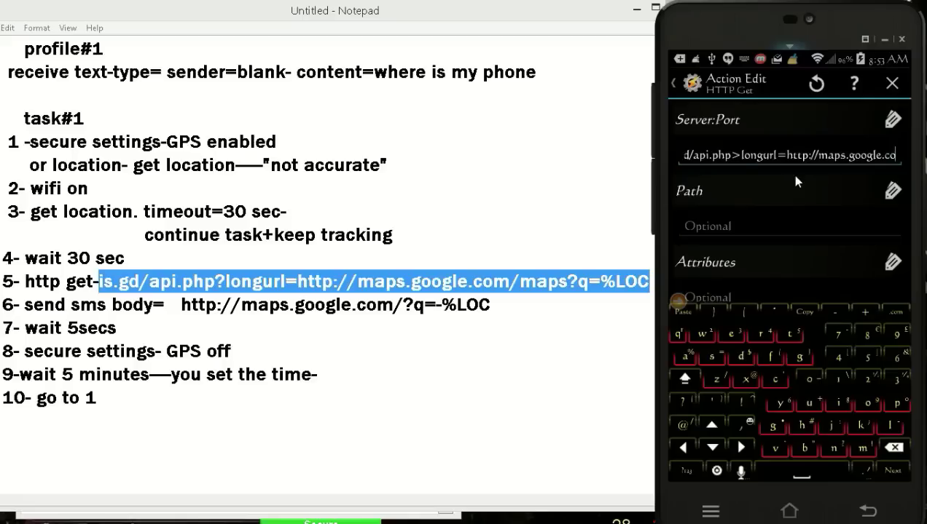
{"action": "type", "text": "m/maps"}
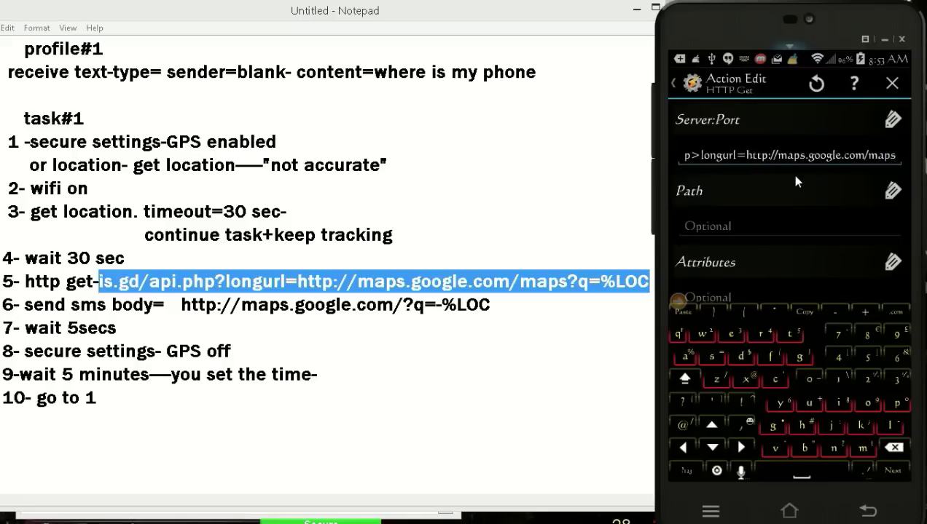
{"action": "type", "text": "?"}
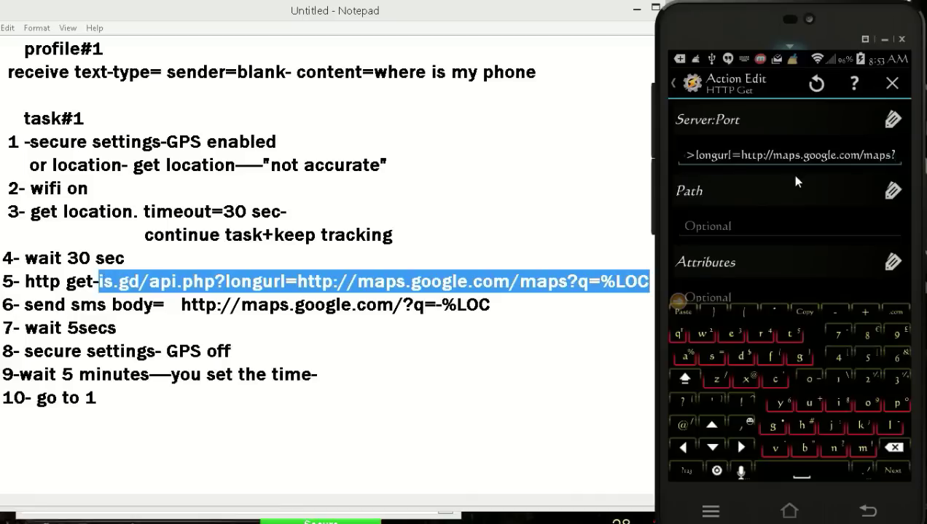
{"action": "type", "text": "q"}
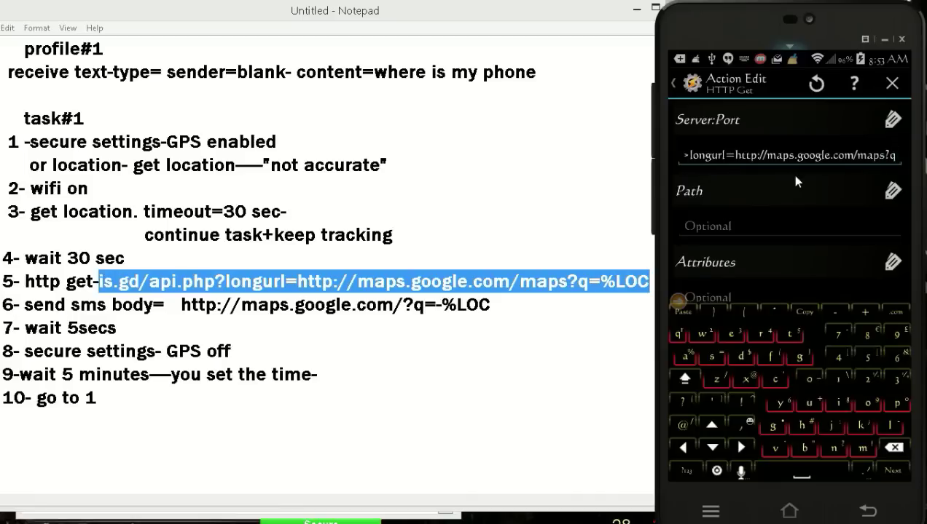
{"action": "type", "text": "="}
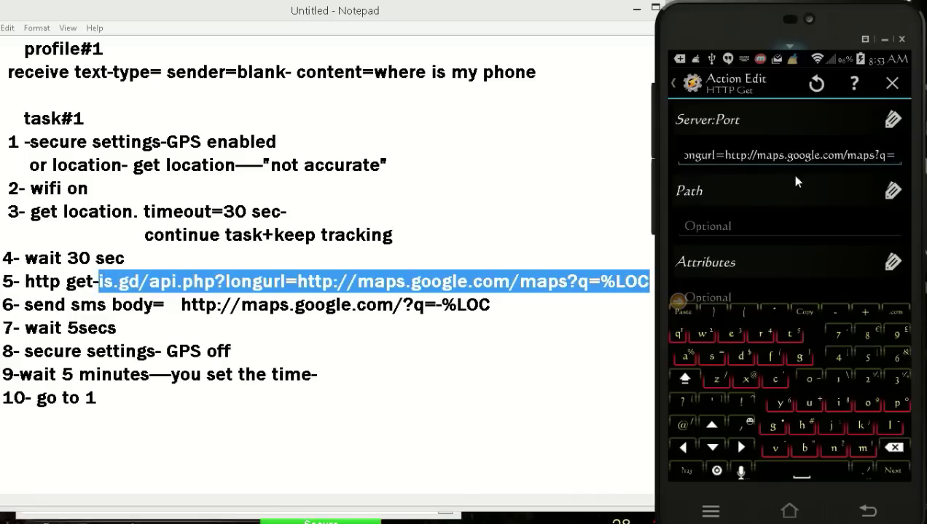
{"action": "type", "text": "loc"}
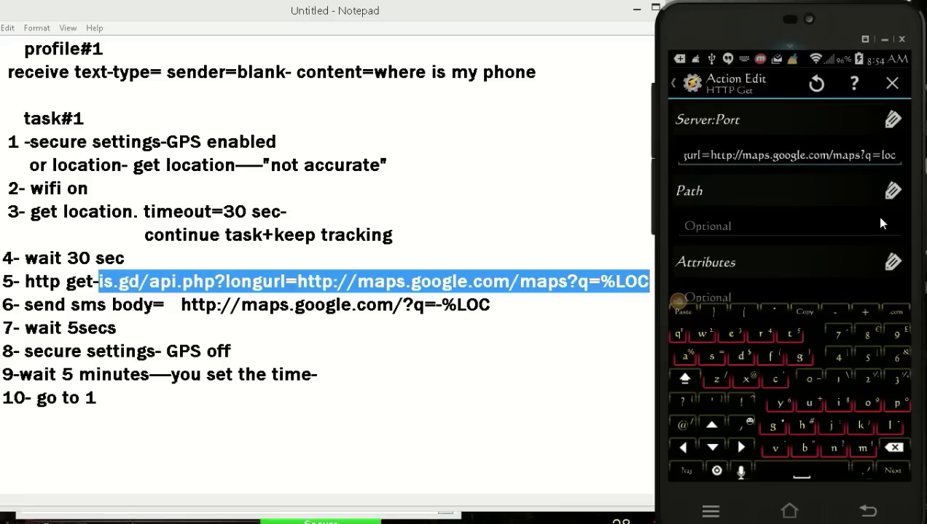
{"action": "left_click", "coordinate": [491, 328]}
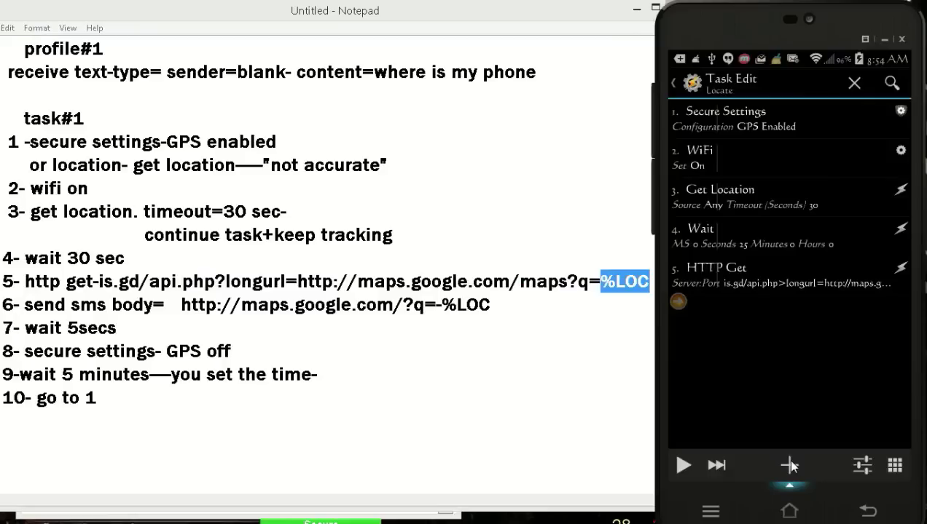
- Add a Send SMS phone action to the Locate task
{"action": "left_click", "coordinate": [789, 465]}
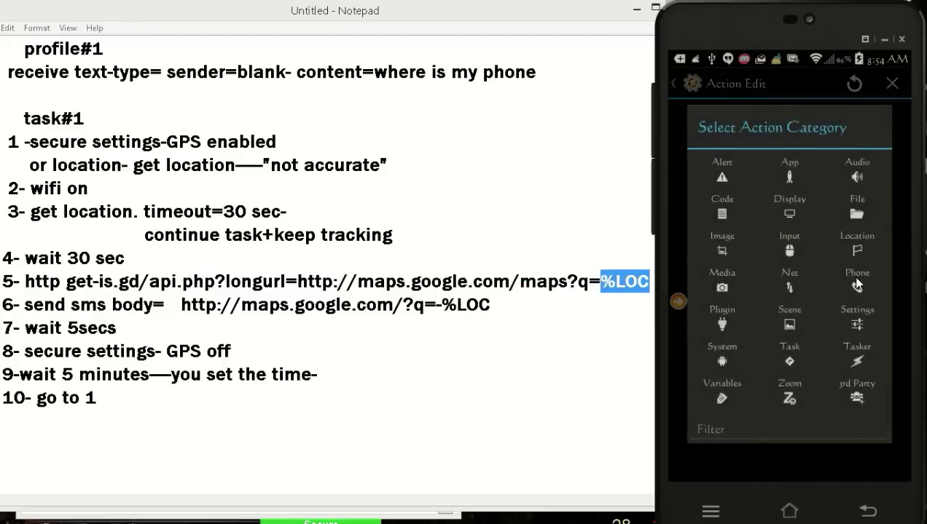
{"action": "left_click", "coordinate": [858, 288]}
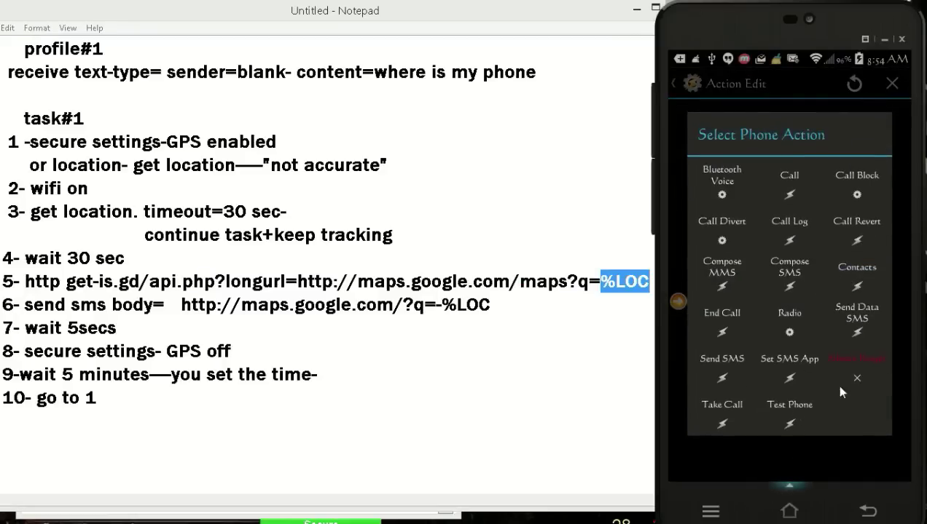
{"action": "left_click", "coordinate": [727, 359]}
- Set the Send SMS recipient number to the Text From variable (%SMSRF)
{"action": "left_click", "coordinate": [731, 160]}
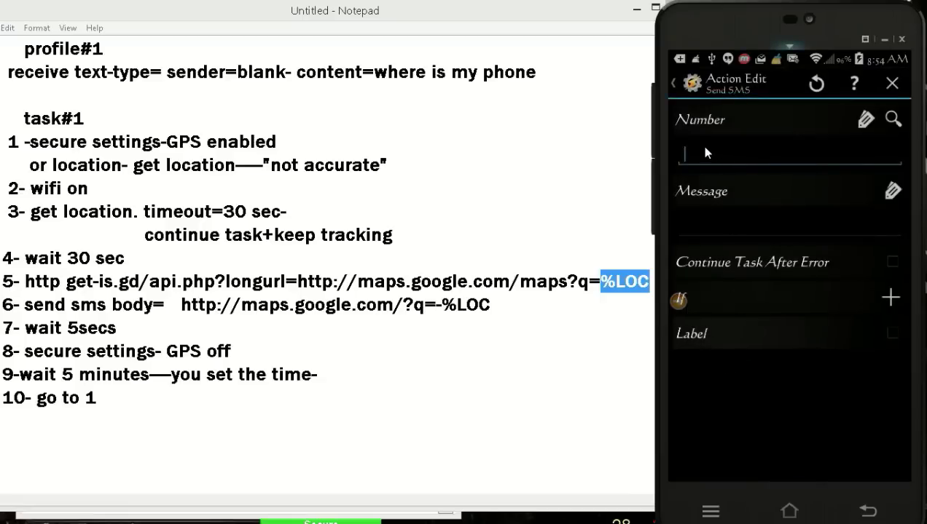
{"action": "left_click", "coordinate": [704, 152]}
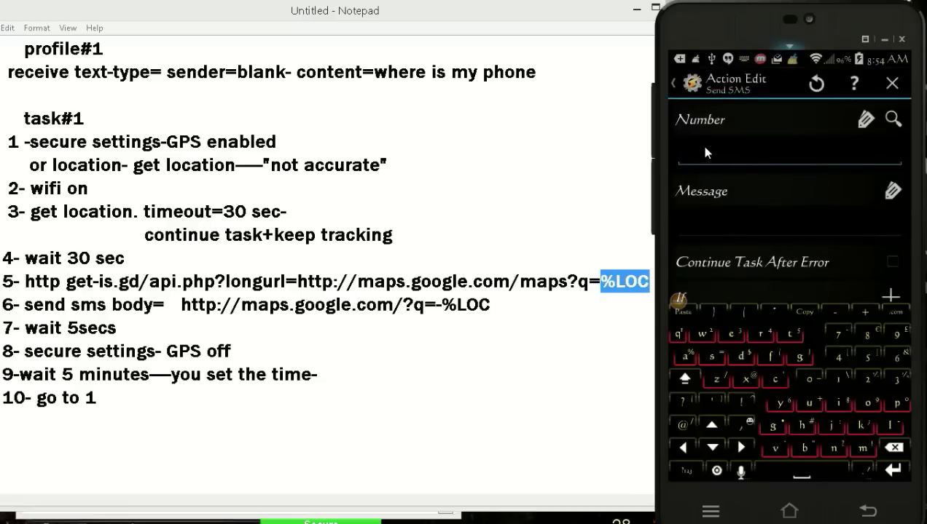
{"action": "left_click", "coordinate": [866, 119]}
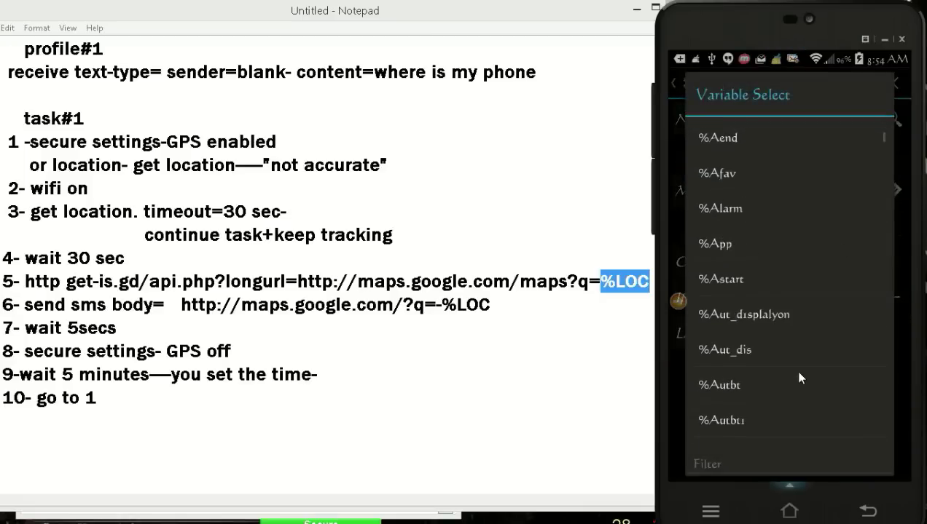
{"action": "scroll", "coordinate": [799, 377], "scroll_direction": "down", "scroll_amount": 5}
{"action": "scroll", "coordinate": [799, 375], "scroll_direction": "down", "scroll_amount": 3}
{"action": "scroll", "coordinate": [799, 375], "scroll_direction": "down", "scroll_amount": 15}
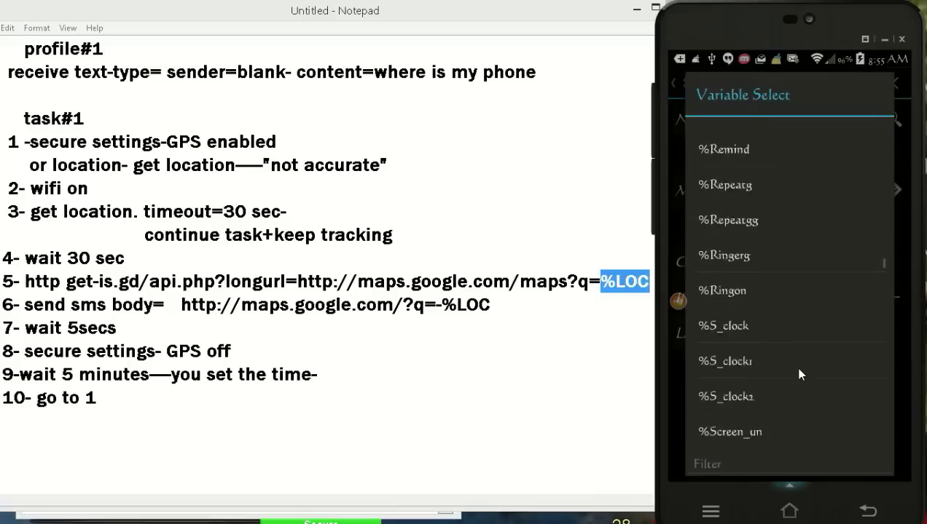
{"action": "scroll", "coordinate": [799, 375], "scroll_direction": "down", "scroll_amount": 10}
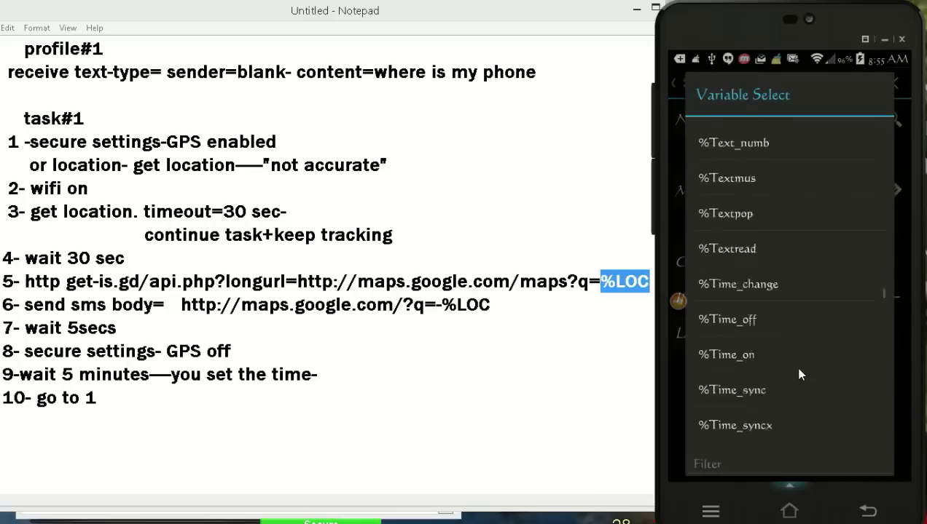
{"action": "scroll", "coordinate": [799, 375], "scroll_direction": "down", "scroll_amount": 20}
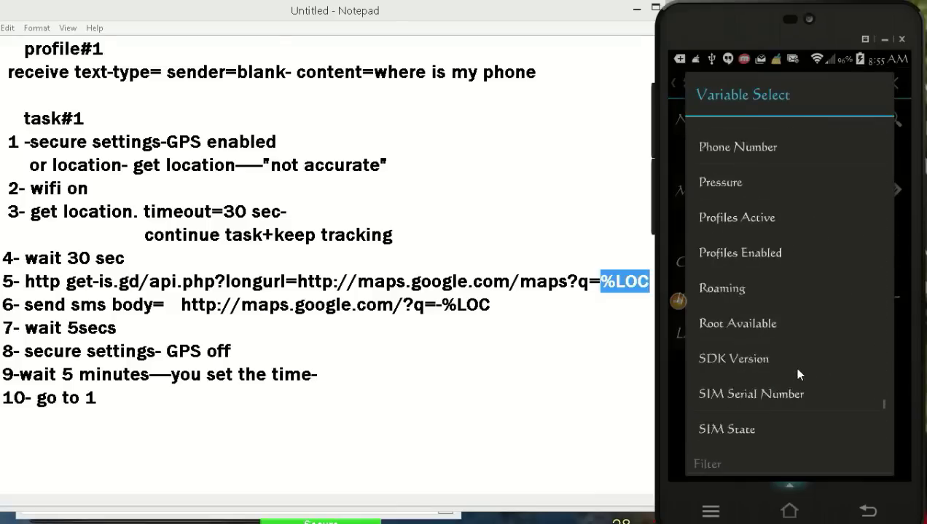
{"action": "scroll", "coordinate": [798, 375], "scroll_direction": "down", "scroll_amount": 5}
{"action": "scroll", "coordinate": [797, 375], "scroll_direction": "up", "scroll_amount": 2}
{"action": "scroll", "coordinate": [797, 375], "scroll_direction": "down", "scroll_amount": 1}
{"action": "scroll", "coordinate": [798, 373], "scroll_direction": "down", "scroll_amount": 2}
{"action": "scroll", "coordinate": [798, 373], "scroll_direction": "down", "scroll_amount": 2}
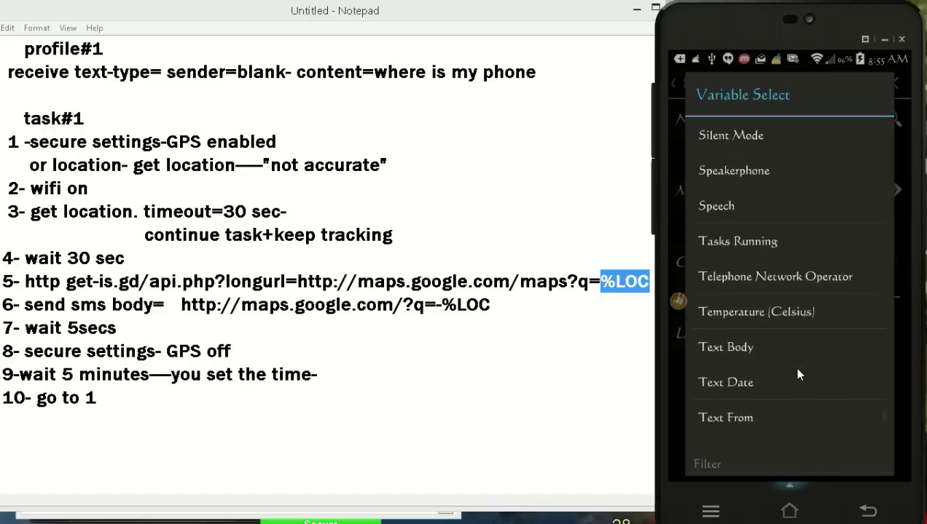
{"action": "left_click", "coordinate": [798, 370]}
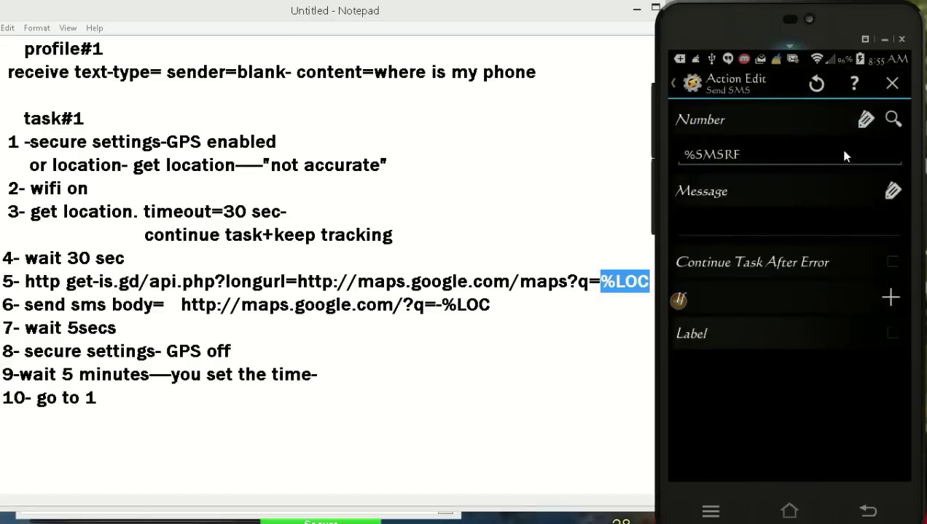
- Add the Shell contact's work phone number as a second Send SMS recipient
{"action": "left_click", "coordinate": [893, 121]}
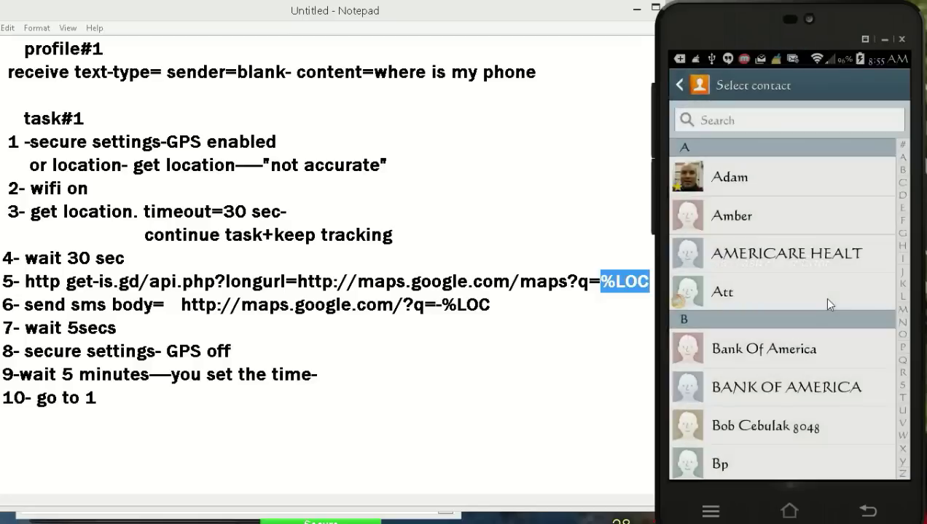
{"action": "scroll", "coordinate": [827, 301], "scroll_direction": "down", "scroll_amount": 15}
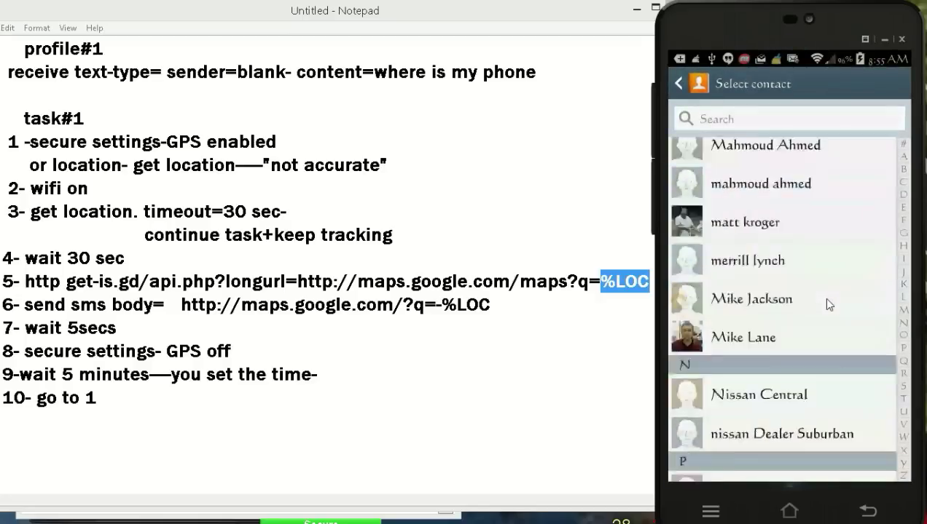
{"action": "scroll", "coordinate": [828, 305], "scroll_direction": "down", "scroll_amount": 6}
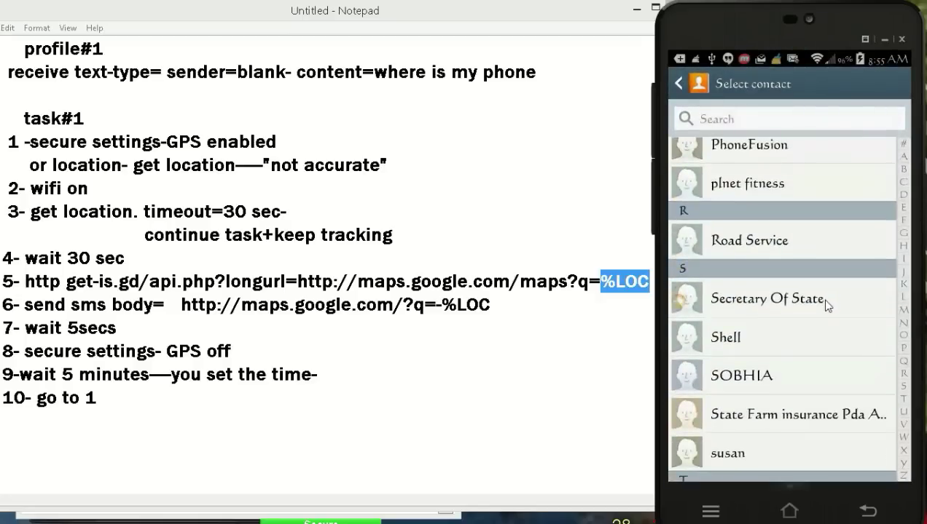
{"action": "left_click", "coordinate": [826, 299]}
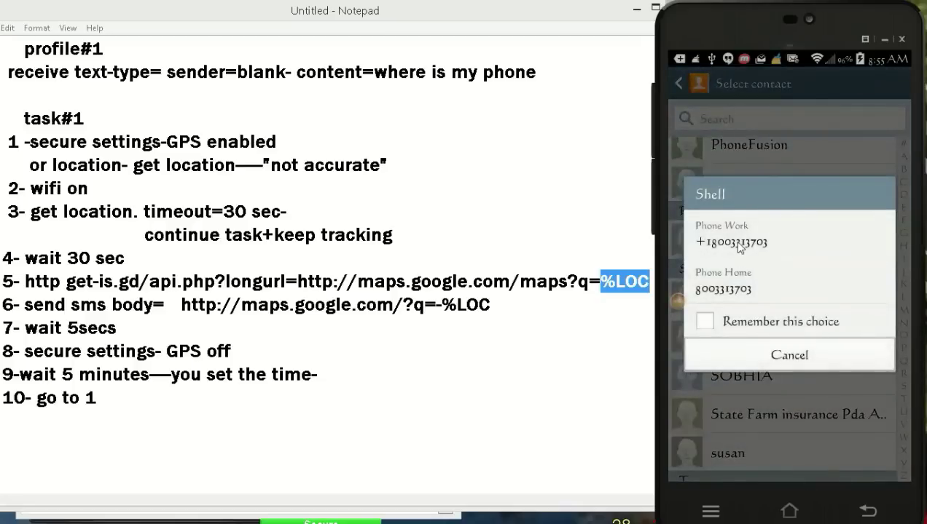
{"action": "left_click", "coordinate": [739, 248]}
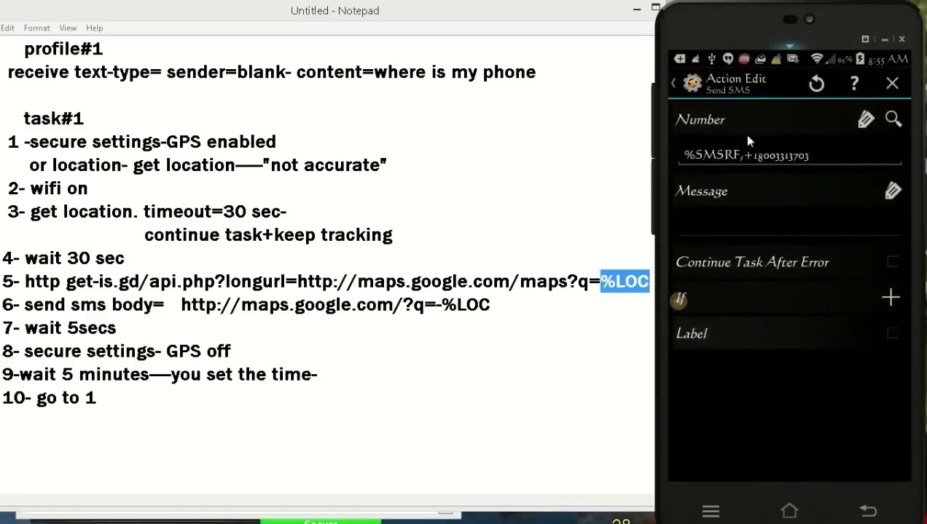
- Remove the contact's phone number from the Send SMS recipients, leaving only the variable %SMSRF
{"action": "left_click", "coordinate": [807, 160]}
{"action": "left_click", "coordinate": [818, 153]}
{"action": "key", "text": "BackSpace"}
{"action": "key", "text": "BackSpace"}
{"action": "key", "text": "BackSpace"}
{"action": "key", "text": "BackSpace"}
{"action": "key", "text": "BackSpace"}
{"action": "key", "text": "BackSpace"}
{"action": "key", "text": "BackSpace"}
{"action": "key", "text": "BackSpace"}
{"action": "key", "text": "BackSpace"}
{"action": "key", "text": "BackSpace"}
{"action": "key", "text": "BackSpace"}
{"action": "key", "text": "BackSpace"}
{"action": "key", "text": "BackSpace"}
{"action": "key", "text": "BackSpace"}
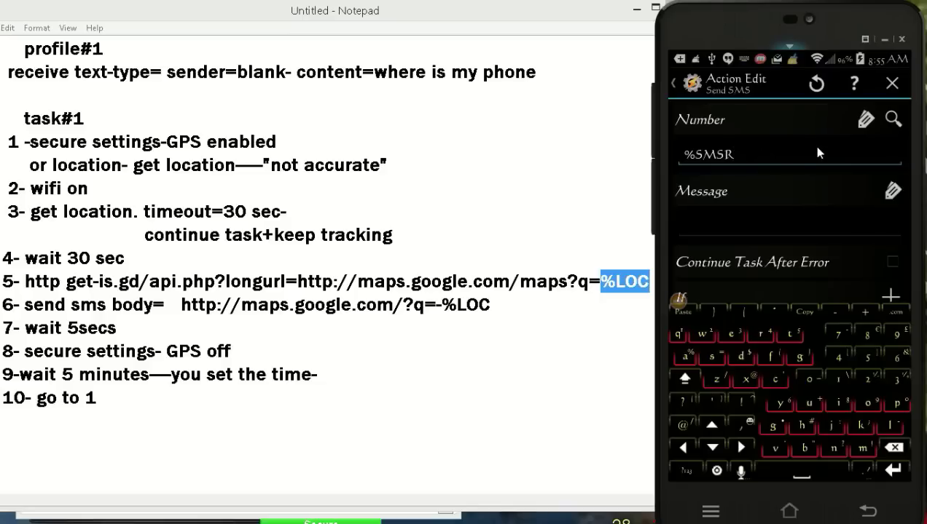
{"action": "type", "text": "f"}
{"action": "left_click", "coordinate": [775, 153]}
{"action": "key", "text": "BackSpace"}
{"action": "left_click", "coordinate": [693, 380]}
{"action": "left_click", "coordinate": [768, 357]}
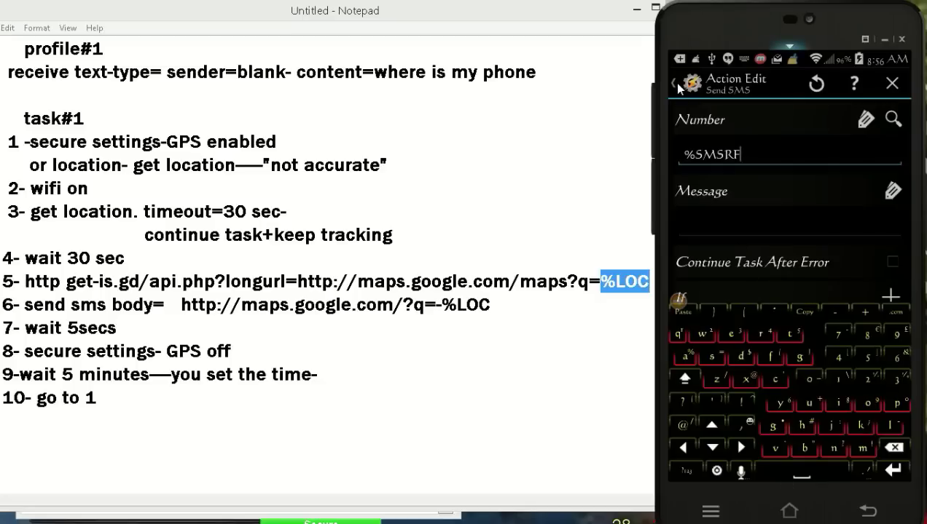
{"action": "left_click", "coordinate": [743, 226]}
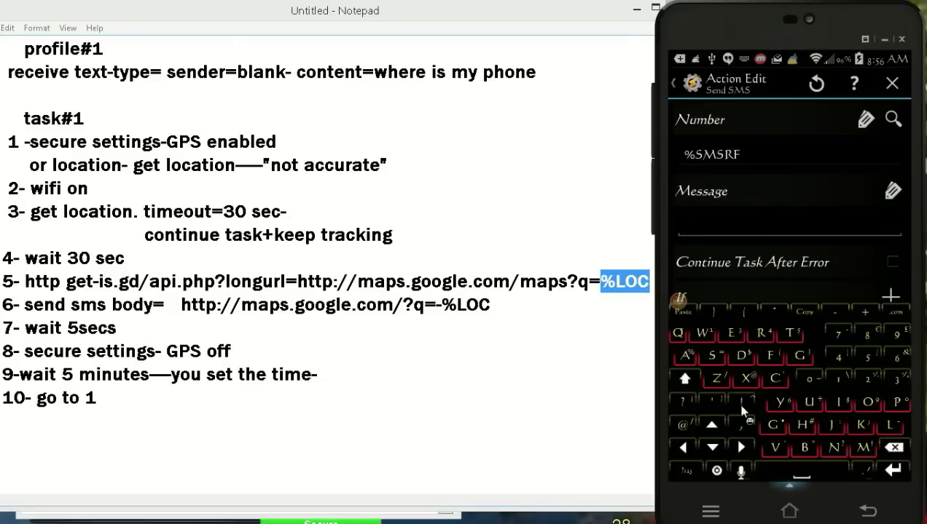
{"action": "type", "text": "http"}
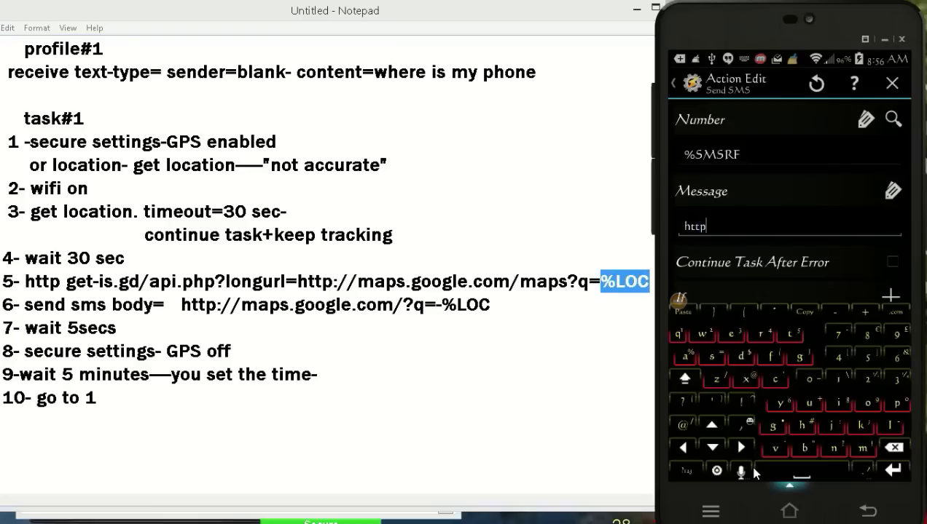
{"action": "type", "text": "://maps.google.co"}
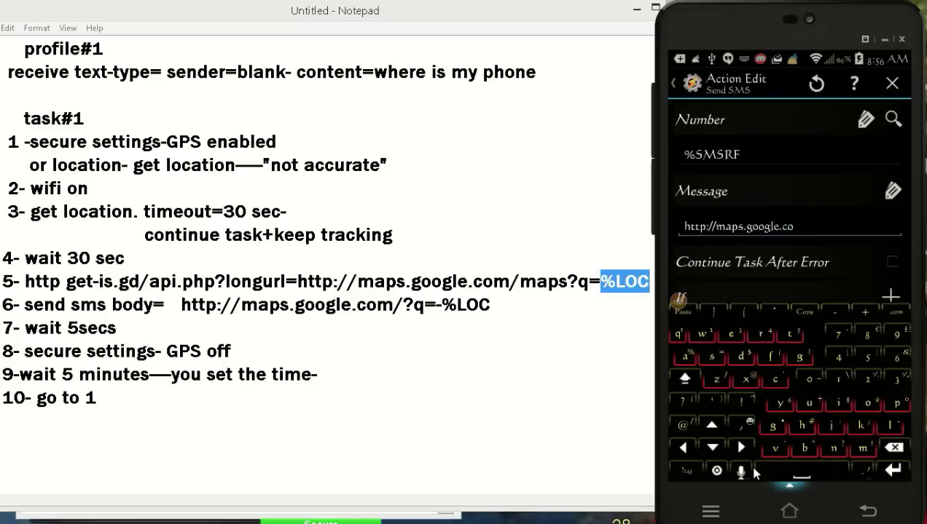
{"action": "type", "text": "m/?="}
- Append the Location variable (%LOC) to the Send SMS message and save the action to the Locate task
{"action": "left_click", "coordinate": [893, 193]}
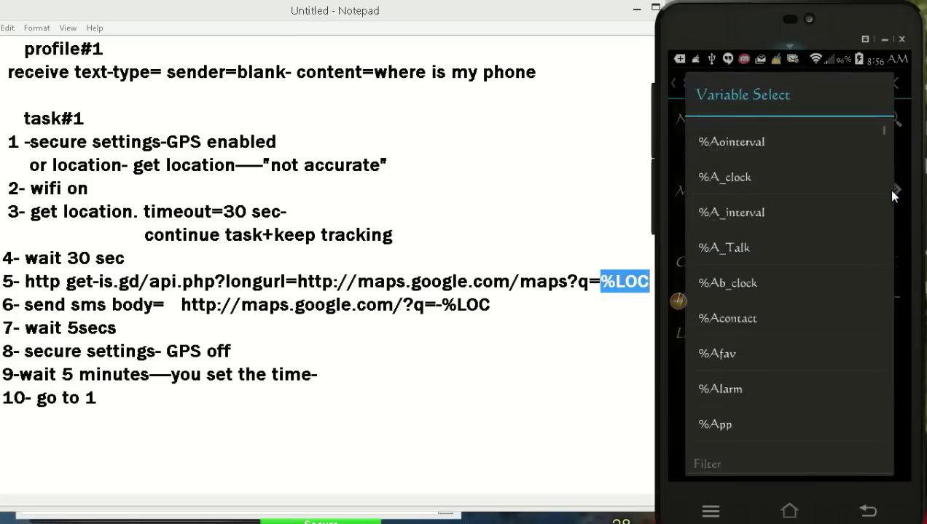
{"action": "scroll", "coordinate": [894, 195], "scroll_direction": "down", "scroll_amount": 3}
{"action": "scroll", "coordinate": [893, 194], "scroll_direction": "down", "scroll_amount": 15}
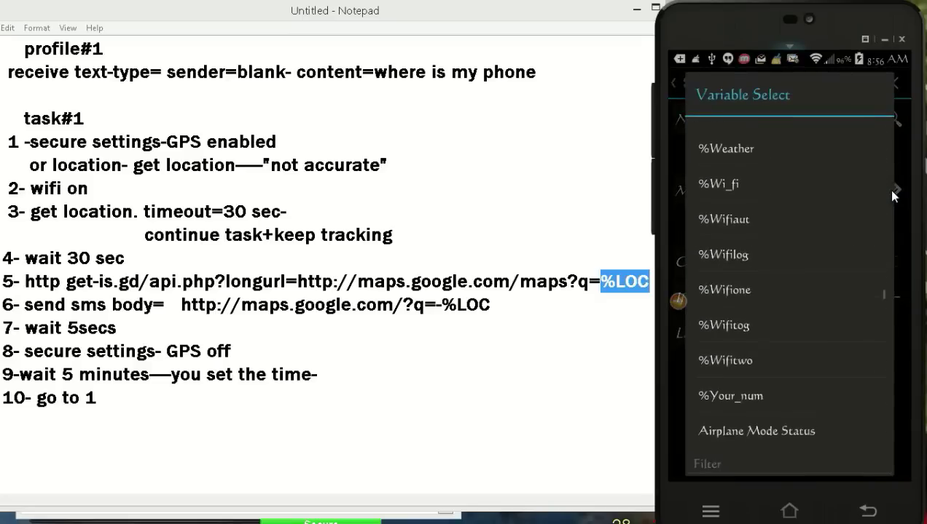
{"action": "scroll", "coordinate": [892, 191], "scroll_direction": "down", "scroll_amount": 15}
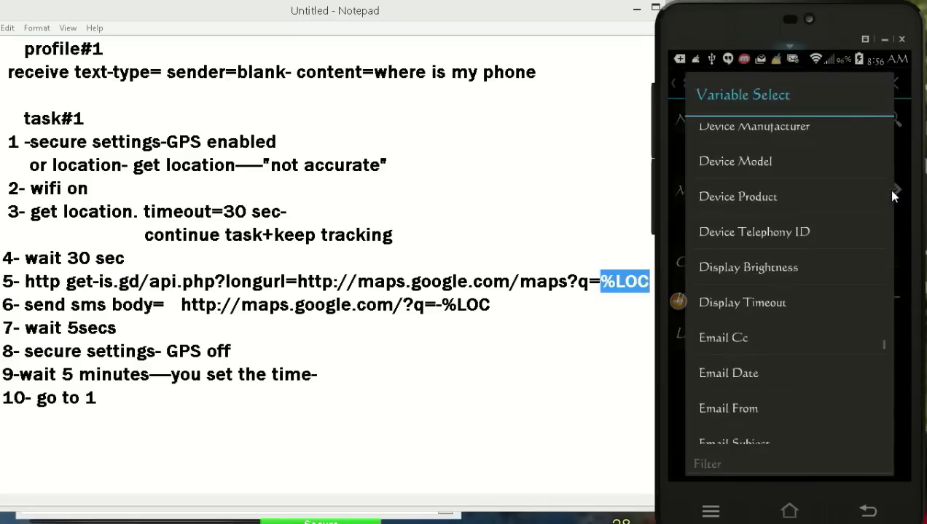
{"action": "scroll", "coordinate": [893, 194], "scroll_direction": "down", "scroll_amount": 5}
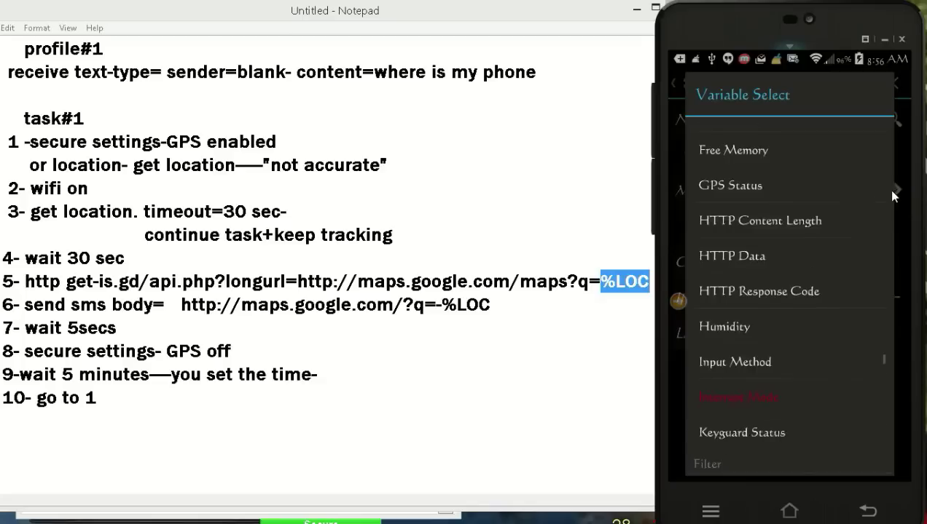
{"action": "scroll", "coordinate": [892, 192], "scroll_direction": "down", "scroll_amount": 5}
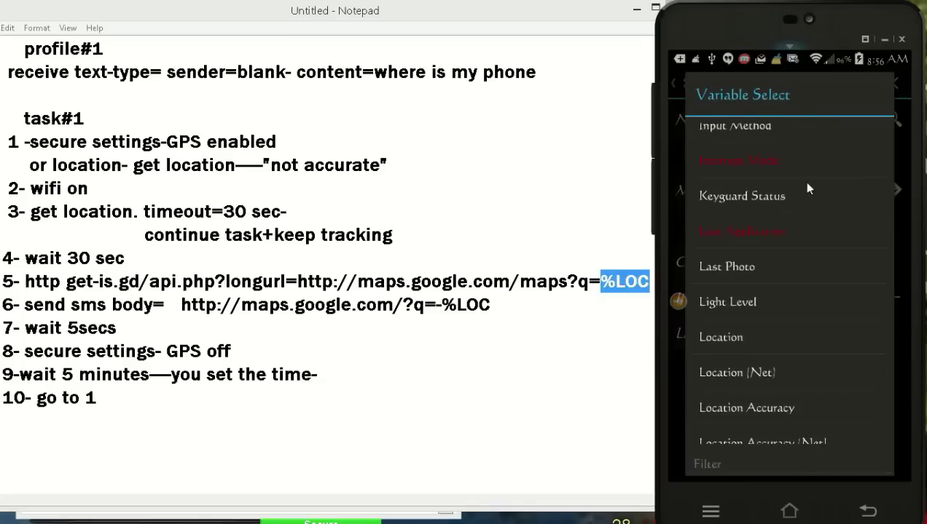
{"action": "left_click", "coordinate": [711, 337]}
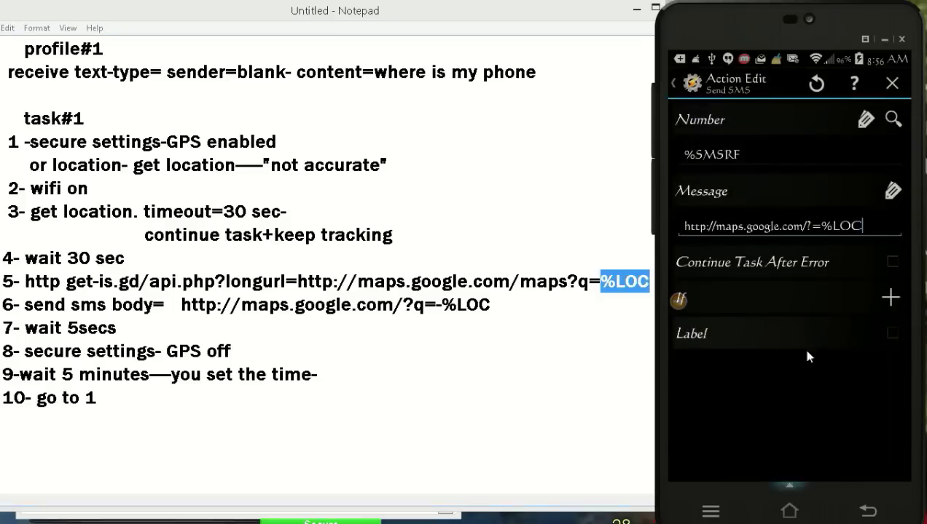
{"action": "left_click", "coordinate": [677, 86]}
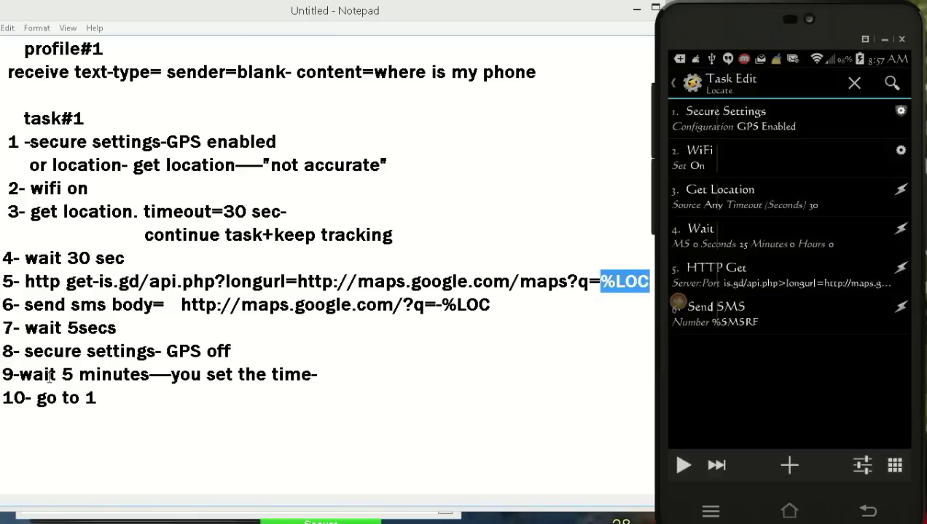
- Add a Wait action of 5 seconds after the Send SMS action
{"action": "left_click", "coordinate": [790, 465]}
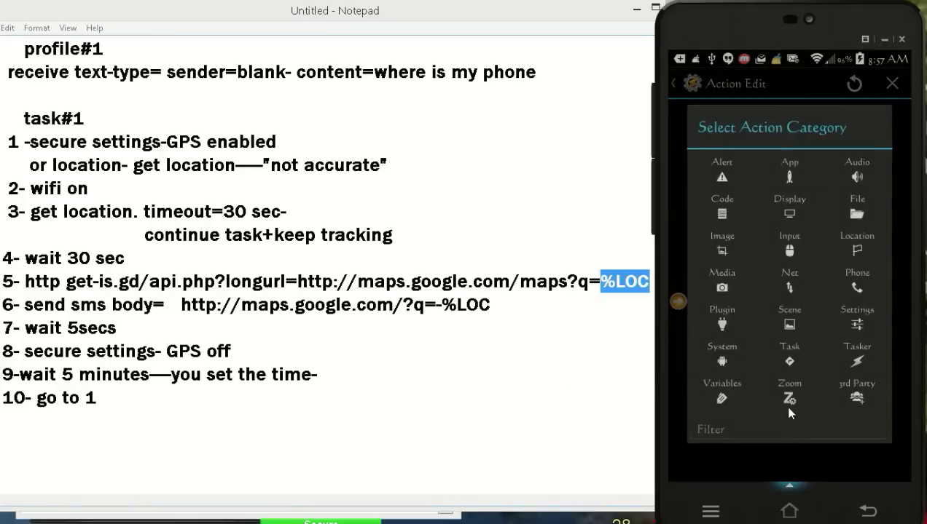
{"action": "left_click", "coordinate": [785, 357]}
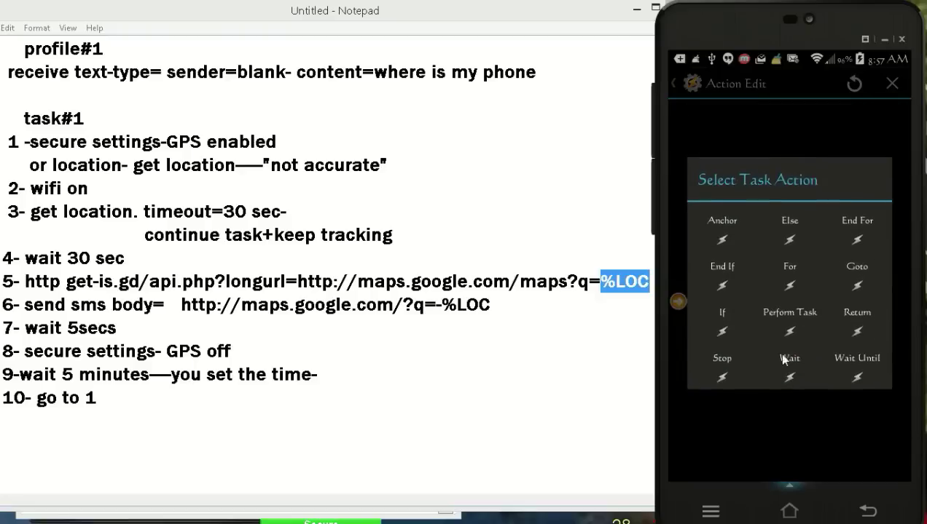
{"action": "left_click", "coordinate": [785, 359]}
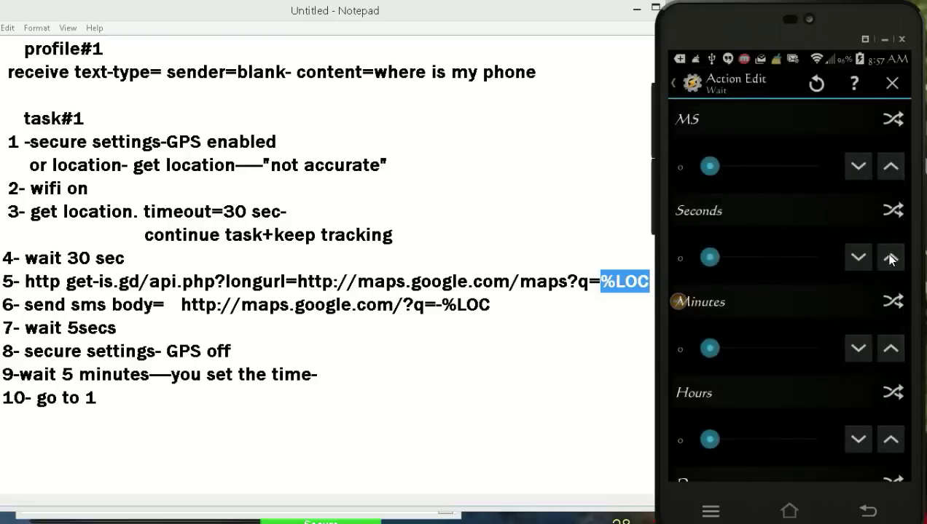
{"action": "left_click", "coordinate": [889, 258]}
{"action": "left_click", "coordinate": [890, 258]}
{"action": "left_click", "coordinate": [889, 257]}
{"action": "left_click", "coordinate": [890, 258]}
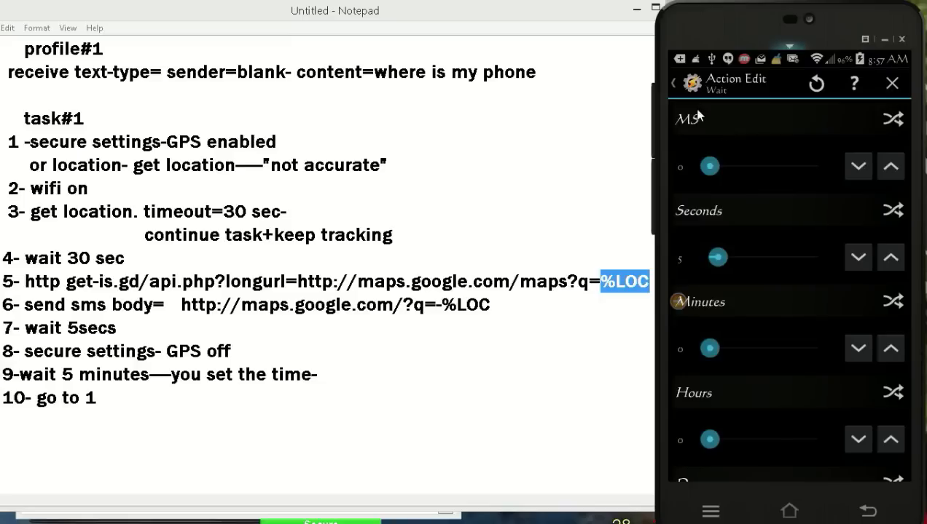
{"action": "left_click", "coordinate": [680, 85]}
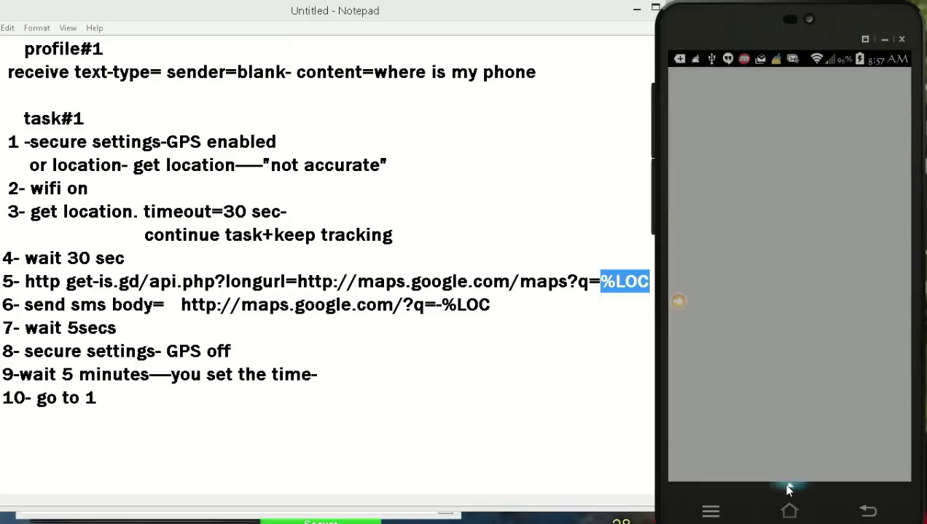
- Add a Secure Settings plugin action configured as GPS Disabled to the Locate task
{"action": "left_click", "coordinate": [789, 469]}
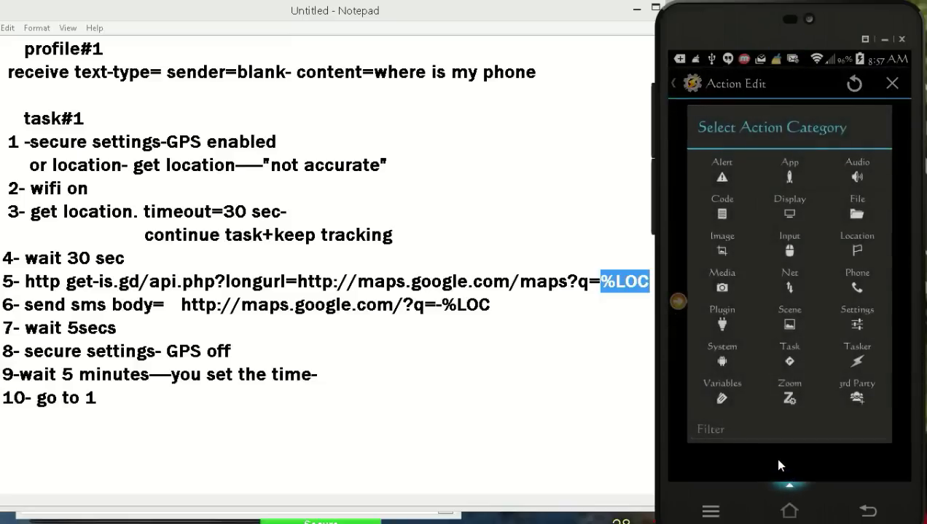
{"action": "left_click", "coordinate": [722, 317]}
{"action": "left_click", "coordinate": [722, 372]}
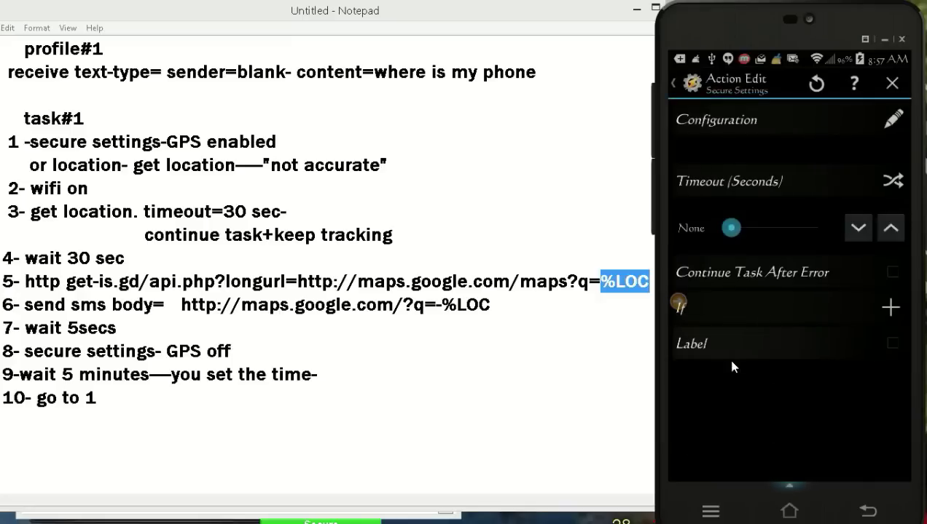
{"action": "left_click", "coordinate": [895, 119]}
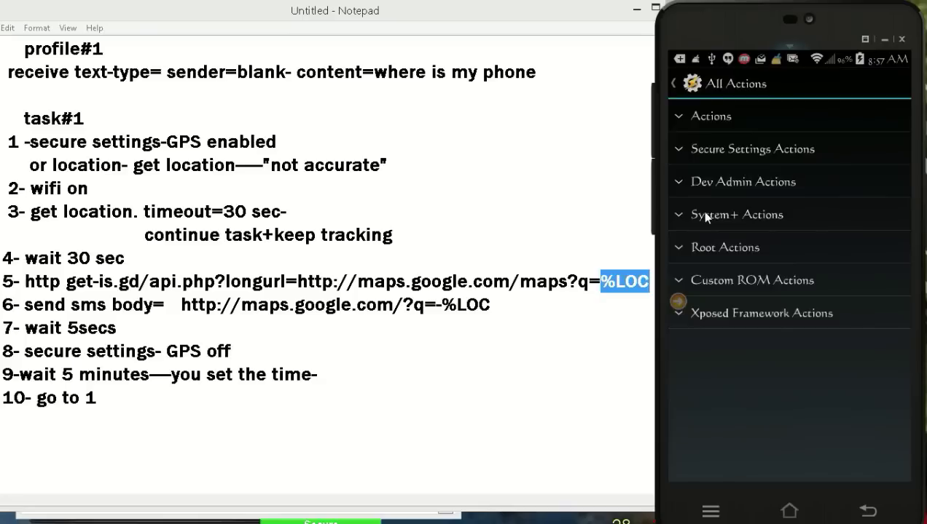
{"action": "left_click", "coordinate": [700, 211]}
{"action": "left_click", "coordinate": [708, 403]}
{"action": "left_click", "coordinate": [772, 136]}
{"action": "left_click", "coordinate": [816, 84]}
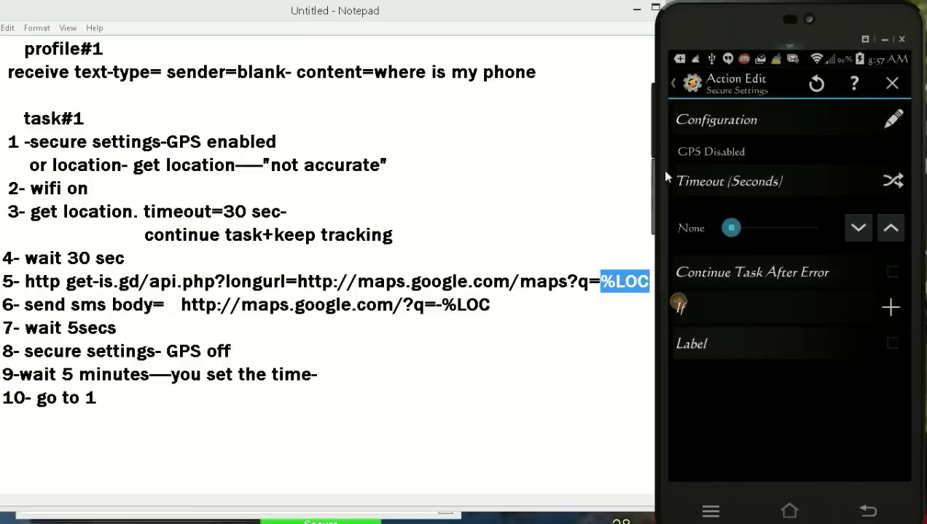
{"action": "left_click", "coordinate": [687, 84]}
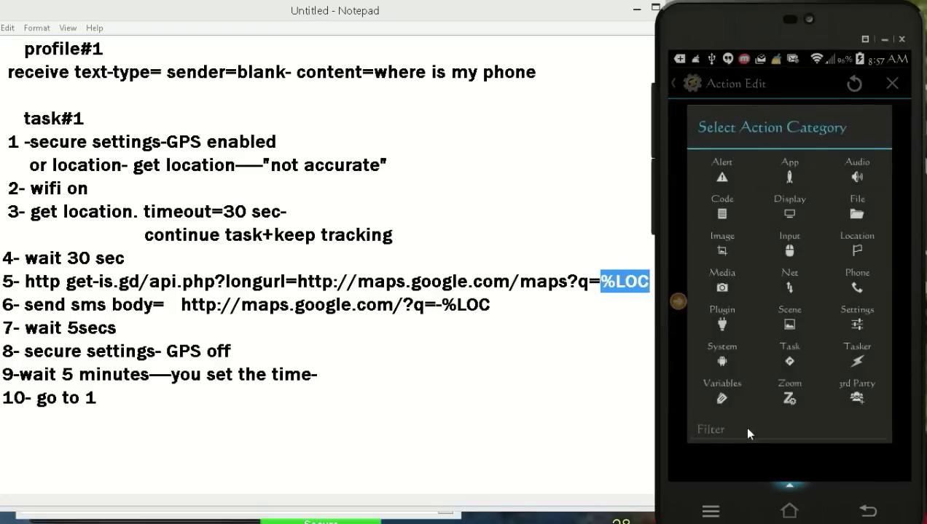
- Add a second Wait action of 3 minutes after the GPS Disabled action
{"action": "left_click", "coordinate": [787, 353]}
{"action": "left_click", "coordinate": [789, 359]}
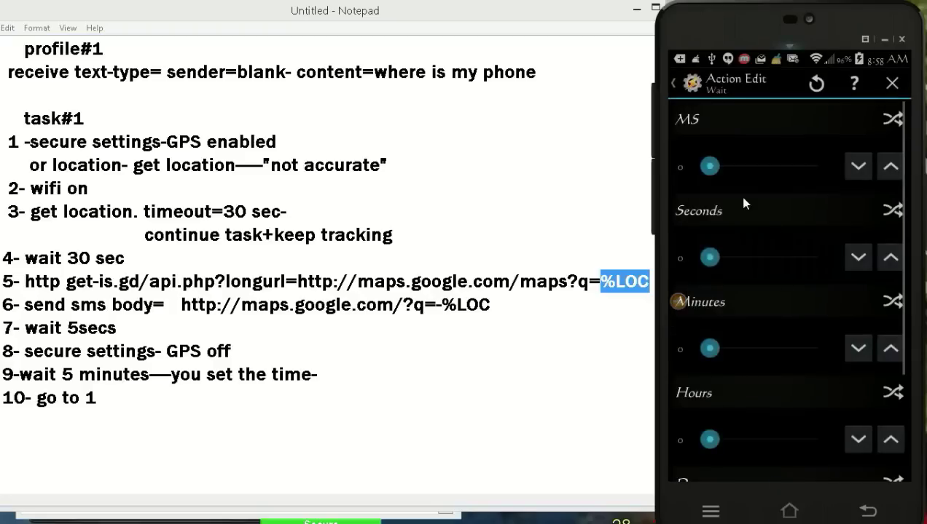
{"action": "left_click", "coordinate": [890, 349]}
{"action": "left_click", "coordinate": [889, 350]}
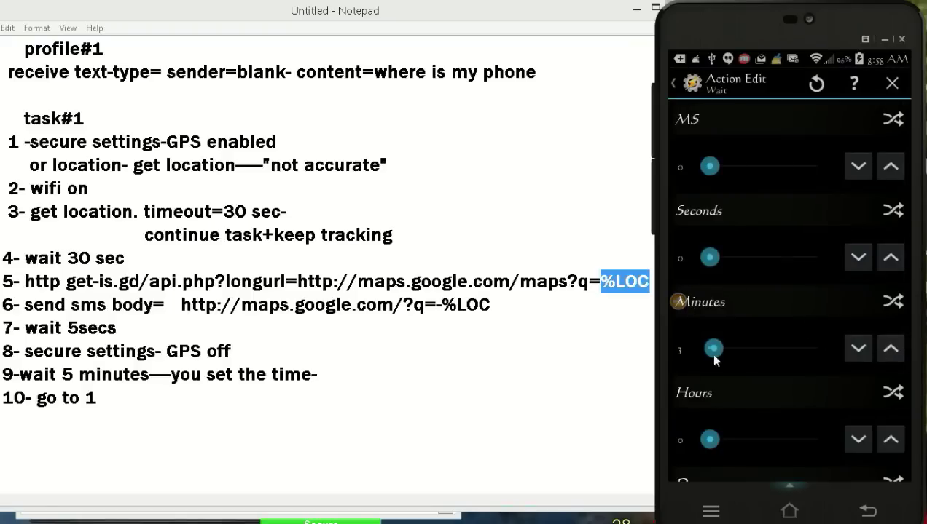
{"action": "left_click", "coordinate": [678, 85]}
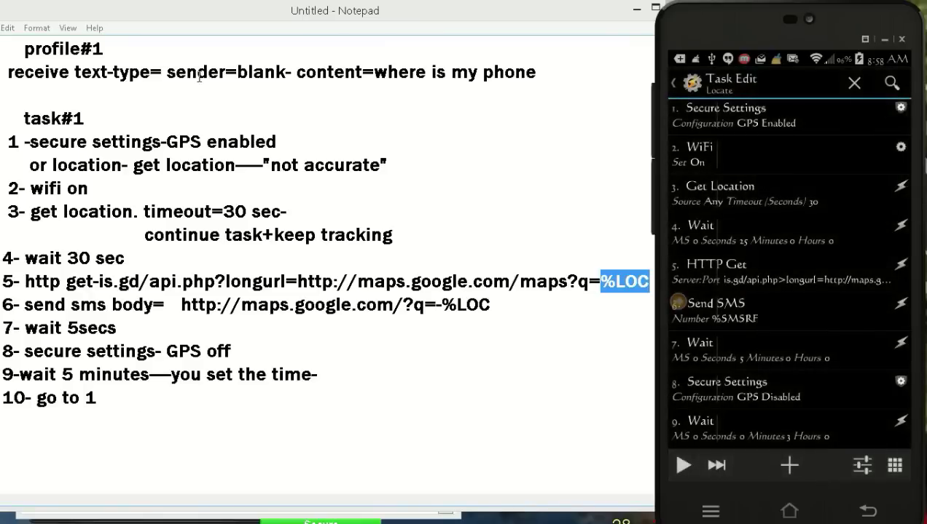
- Add a Goto action targeting action number 1 as the last Locate action and return to the profile list
{"action": "left_click", "coordinate": [791, 470]}
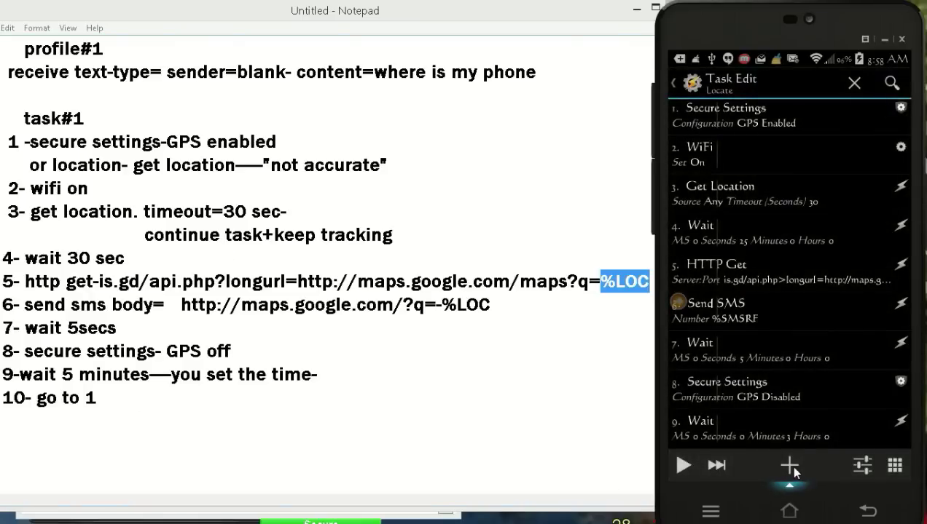
{"action": "left_click", "coordinate": [792, 470]}
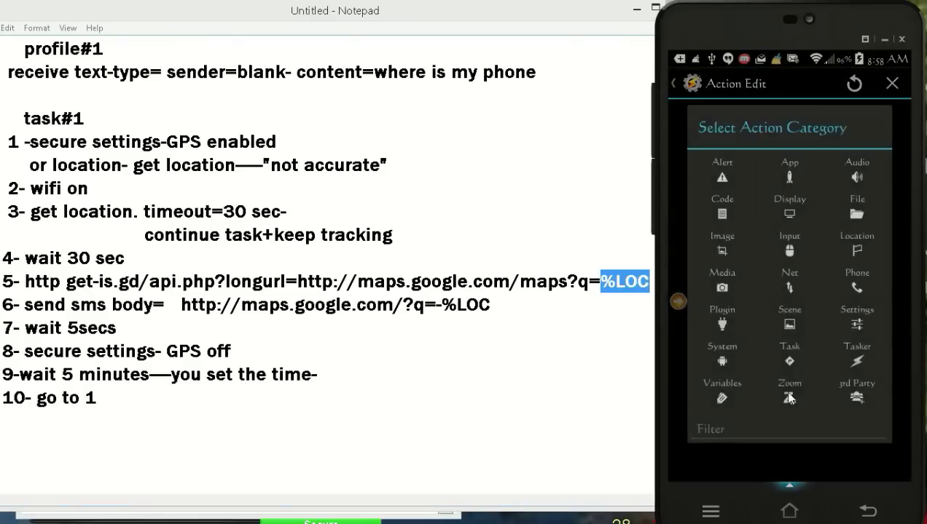
{"action": "left_click", "coordinate": [785, 347]}
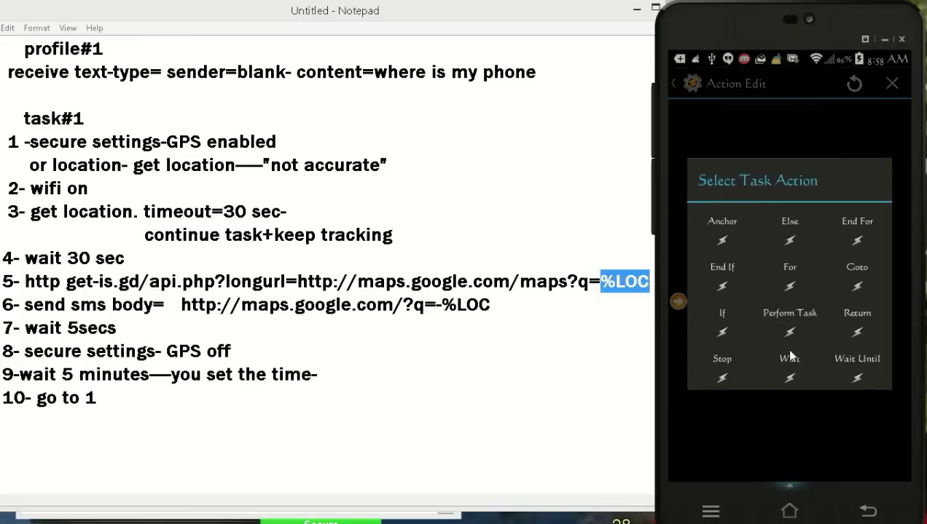
{"action": "left_click", "coordinate": [858, 264]}
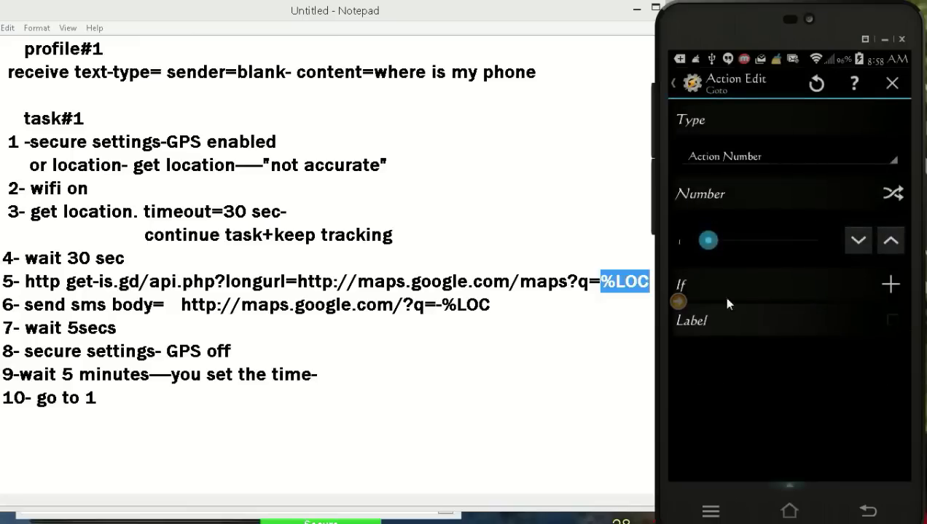
{"action": "left_click", "coordinate": [679, 85]}
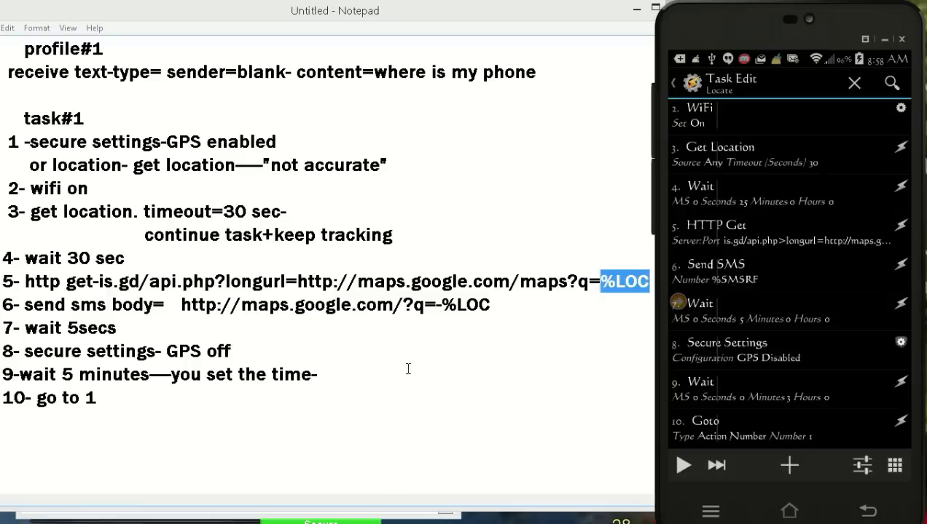
{"action": "left_click", "coordinate": [676, 83]}
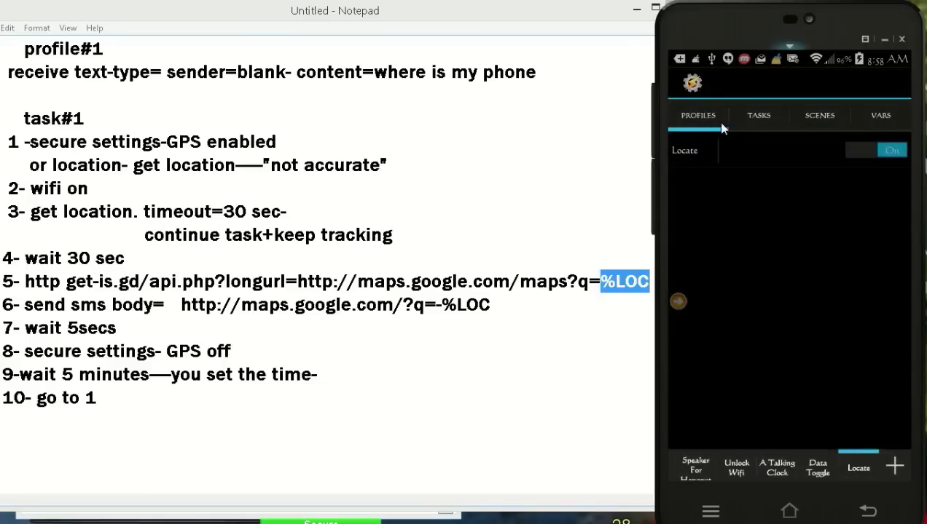
- Create a new profile named "ring my phone"
{"action": "left_click", "coordinate": [895, 467]}
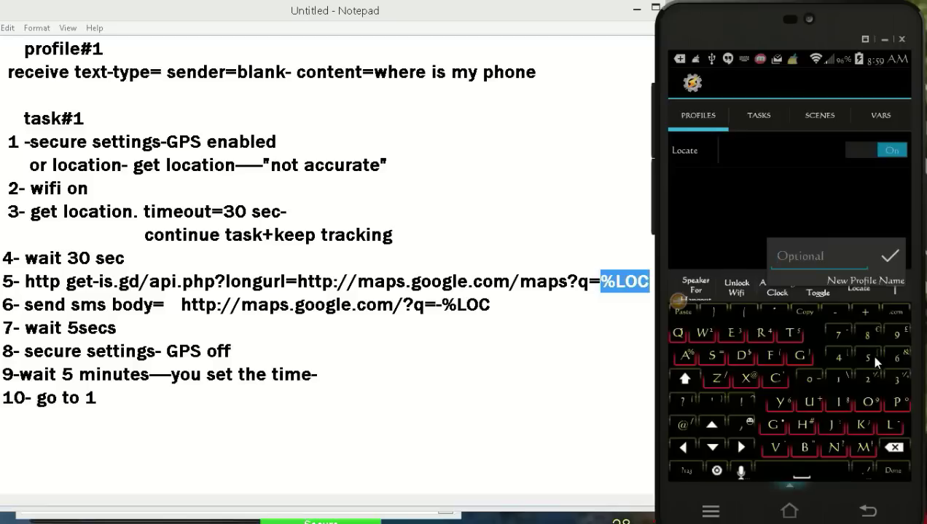
{"action": "type", "text": "ring m"}
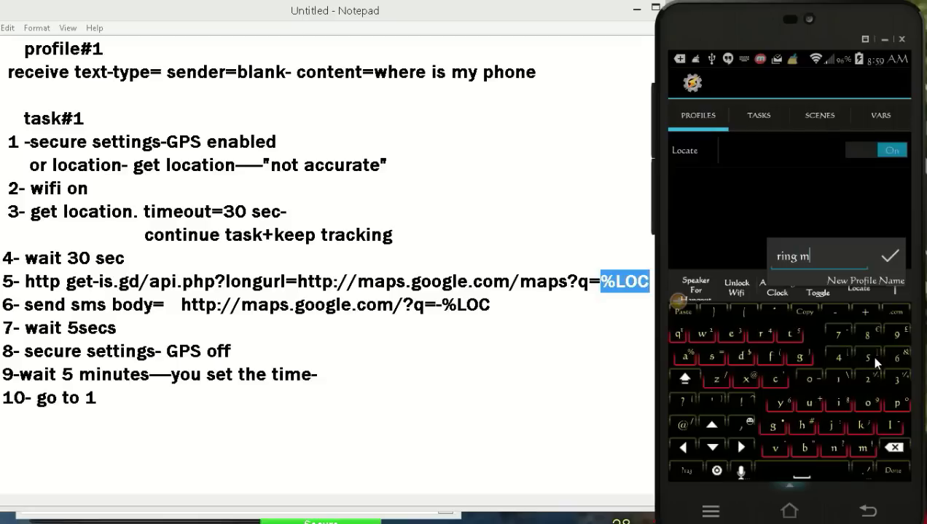
{"action": "type", "text": "y phone"}
{"action": "left_click", "coordinate": [889, 258]}
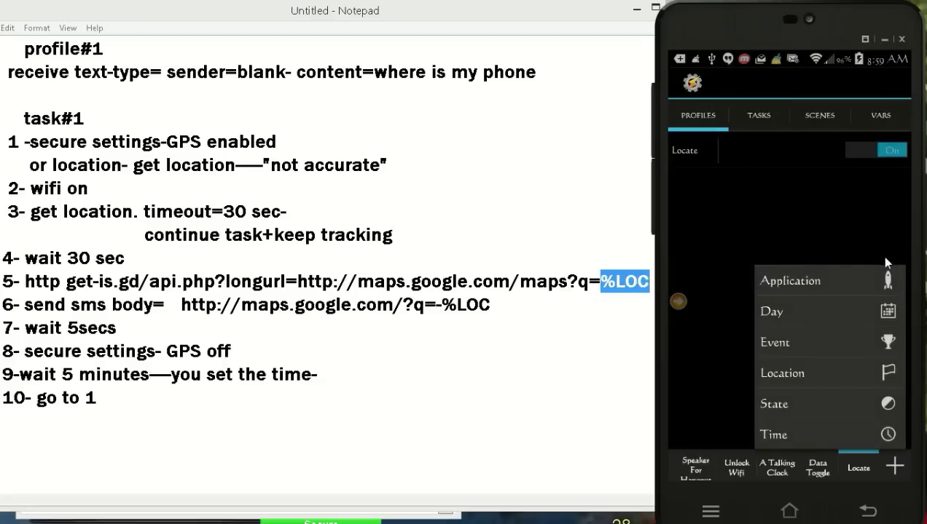
- Choose the Received Text phone event as the trigger for the new profile, with its sender left blank
{"action": "left_click", "coordinate": [785, 343]}
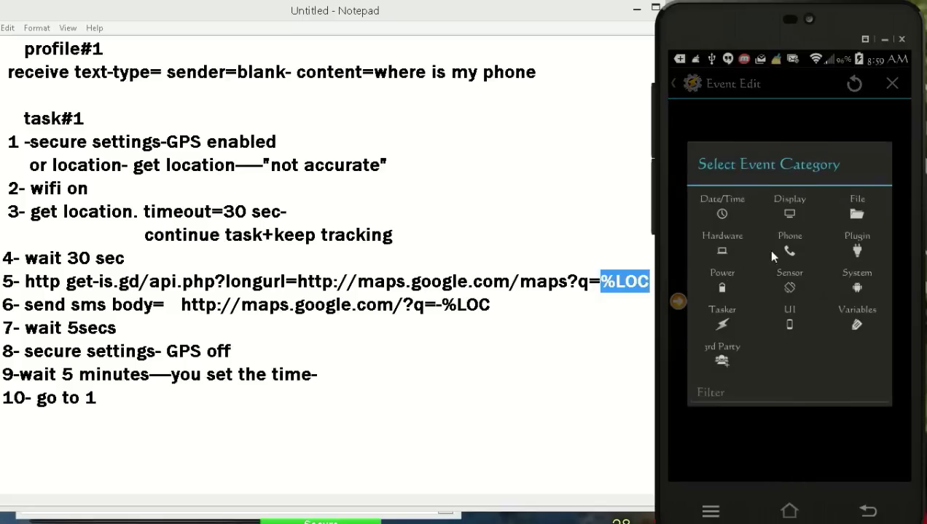
{"action": "left_click", "coordinate": [784, 234]}
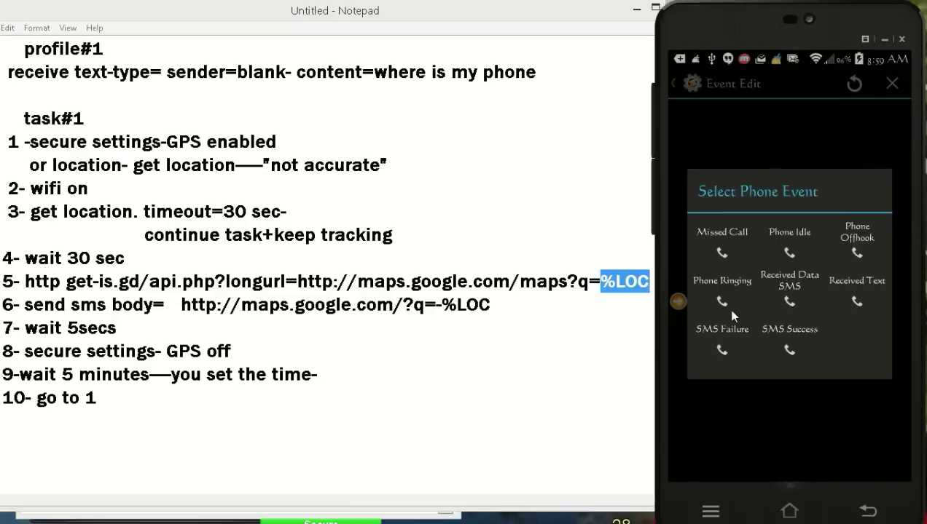
{"action": "left_click", "coordinate": [856, 285]}
{"action": "left_click", "coordinate": [755, 228]}
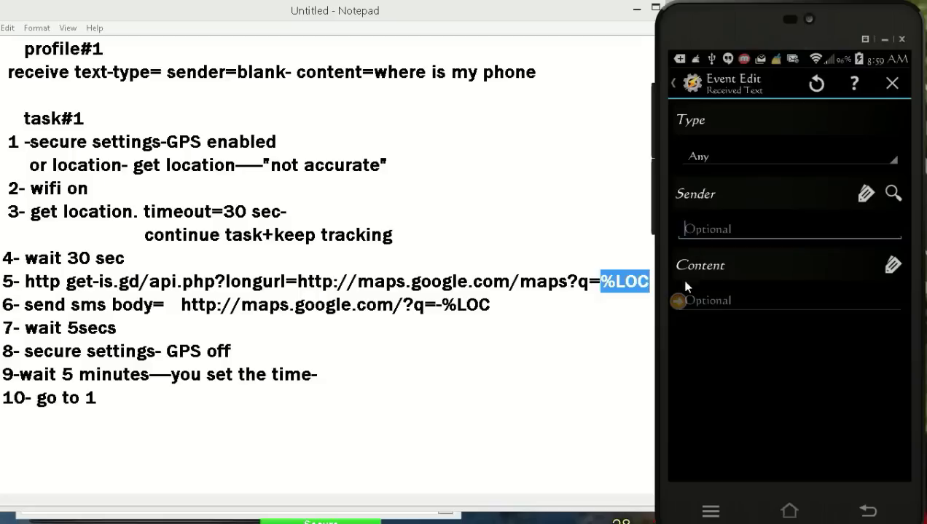
- Set the Received Text event's content to "ring" and save the event
{"action": "left_click", "coordinate": [721, 302]}
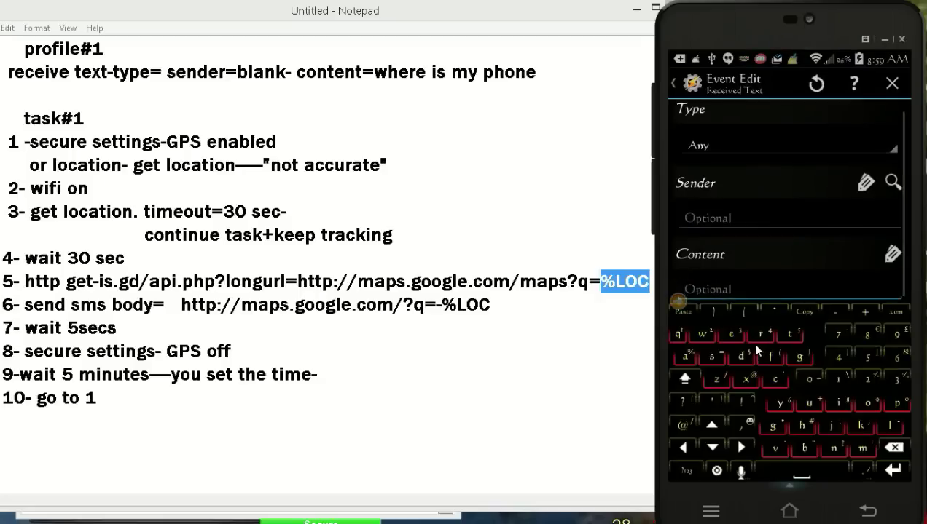
{"action": "type", "text": "lo"}
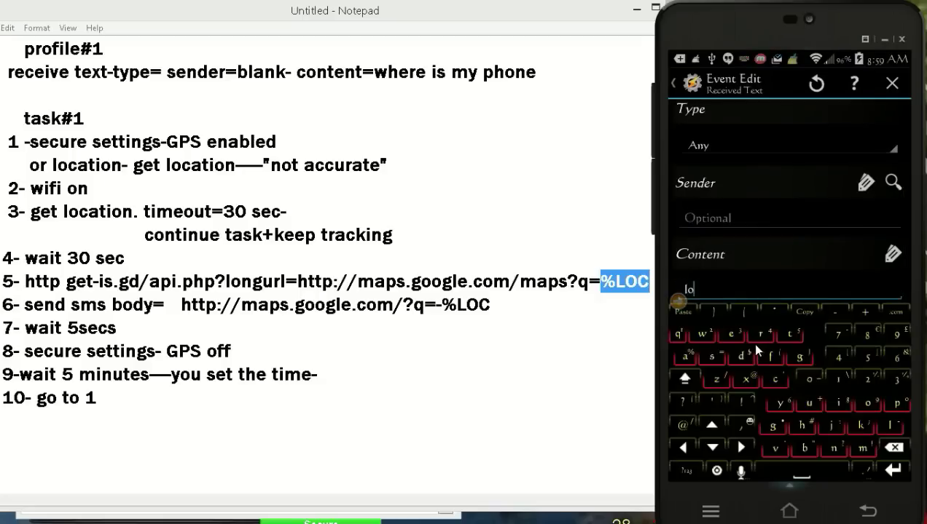
{"action": "type", "text": "cate"}
{"action": "key", "text": "BackSpace"}
{"action": "key", "text": "BackSpace"}
{"action": "key", "text": "BackSpace"}
{"action": "key", "text": "BackSpace"}
{"action": "type", "text": "ring"}
{"action": "left_click", "coordinate": [676, 87]}
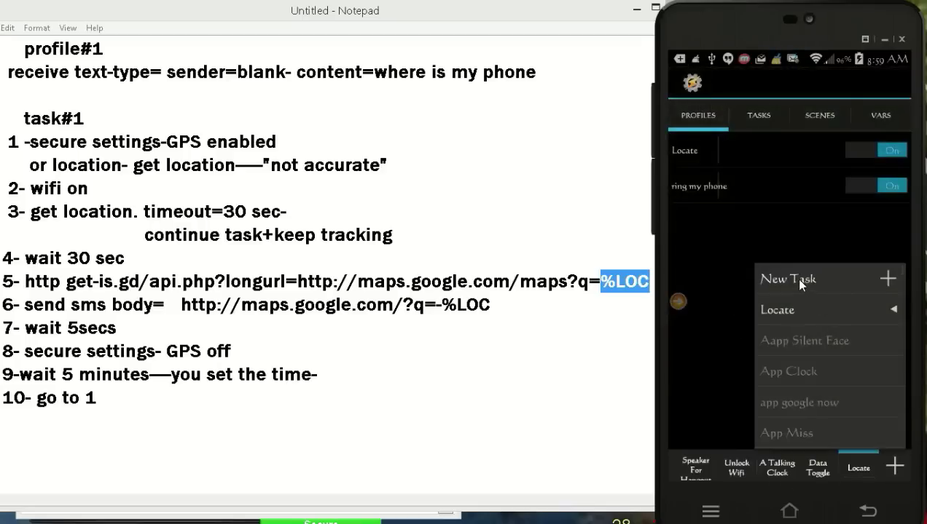
- Create a new task named "Ring My Phone" for the ring my phone profile
{"action": "left_click", "coordinate": [793, 279]}
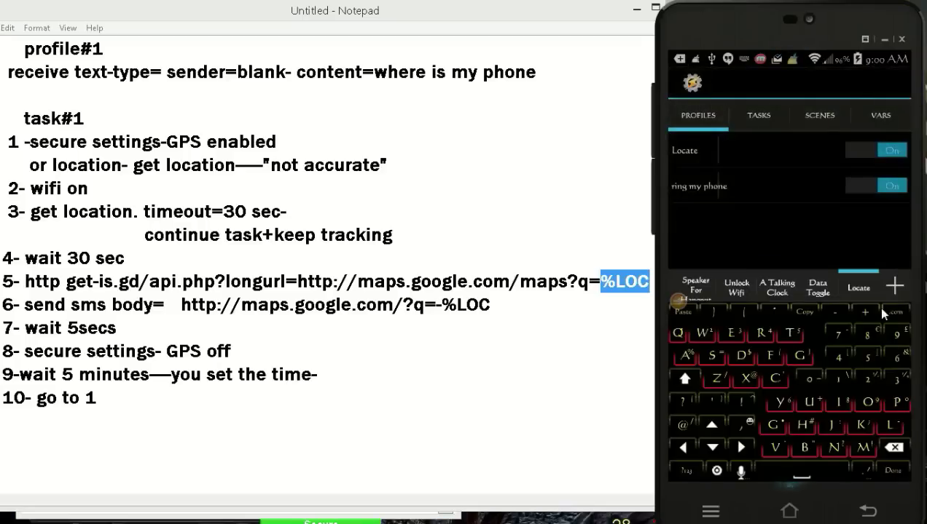
{"action": "left_click", "coordinate": [760, 333]}
{"action": "left_click", "coordinate": [833, 447]}
{"action": "left_click", "coordinate": [801, 472]}
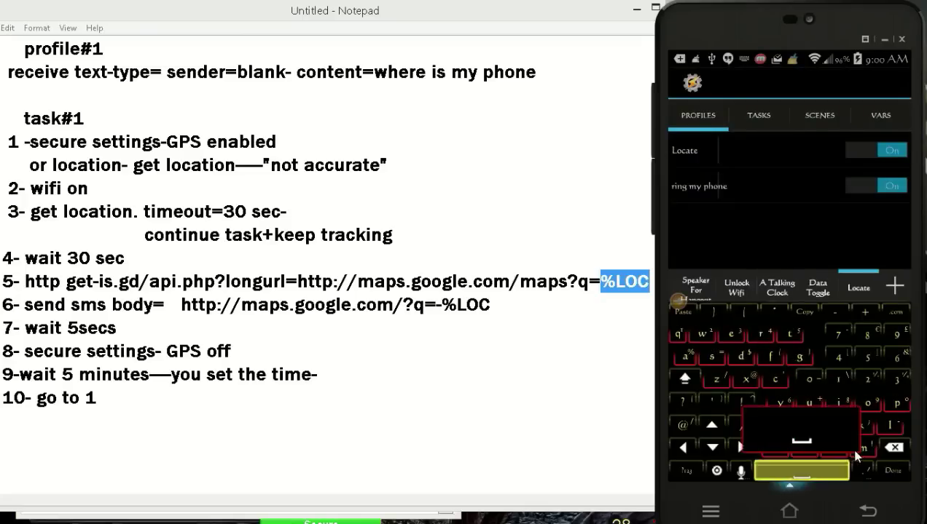
{"action": "left_click", "coordinate": [802, 473]}
{"action": "key", "text": "p"}
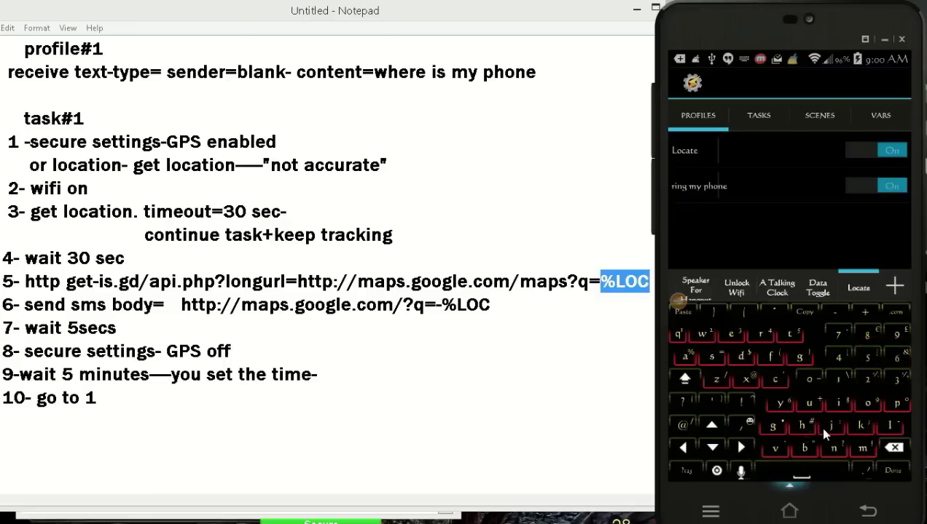
{"action": "left_click", "coordinate": [812, 425]}
{"action": "left_click", "coordinate": [856, 404]}
{"action": "left_click", "coordinate": [823, 443]}
{"action": "left_click", "coordinate": [903, 472]}
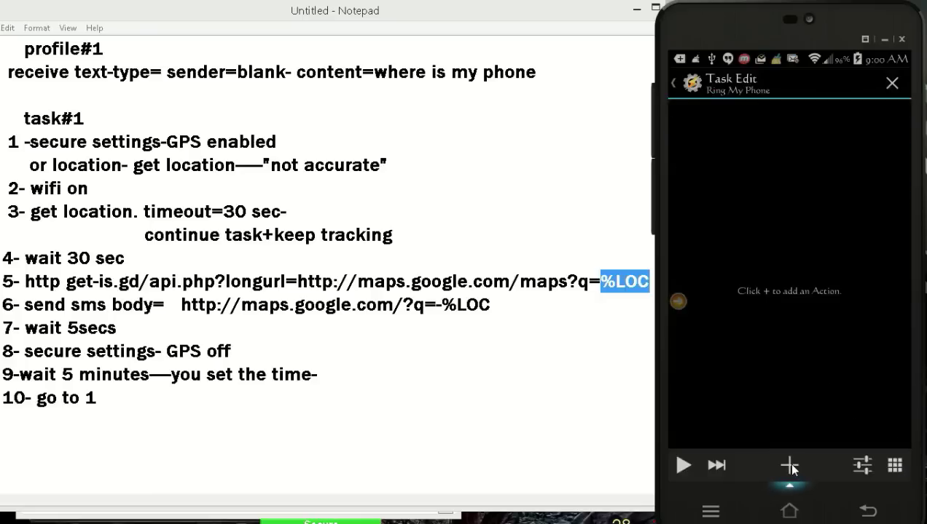
- Add a Media Volume audio action with level 15 to the Ring My Phone task
{"action": "left_click", "coordinate": [791, 465]}
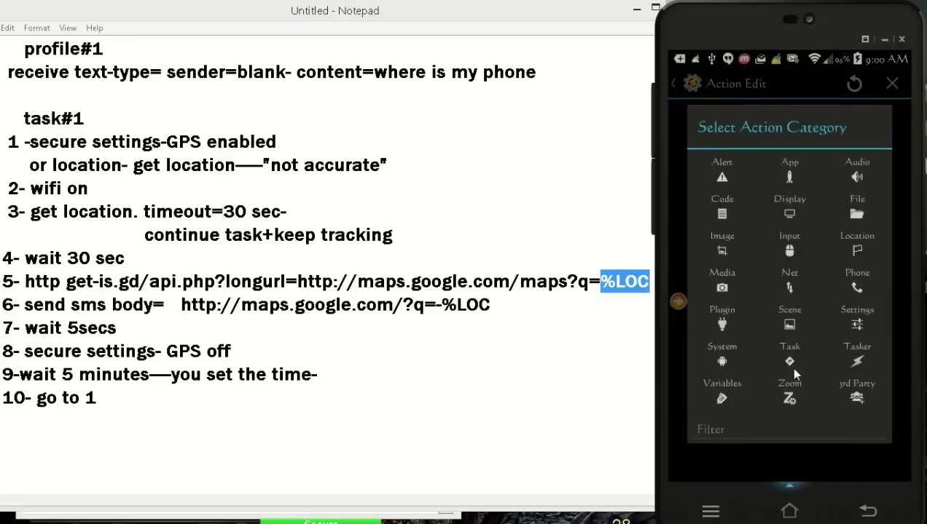
{"action": "left_click", "coordinate": [859, 164]}
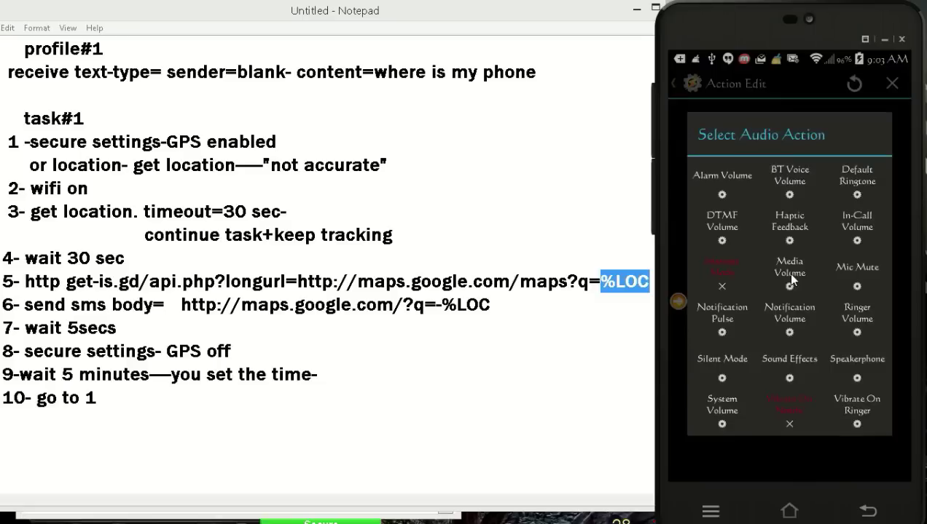
{"action": "left_click", "coordinate": [790, 275]}
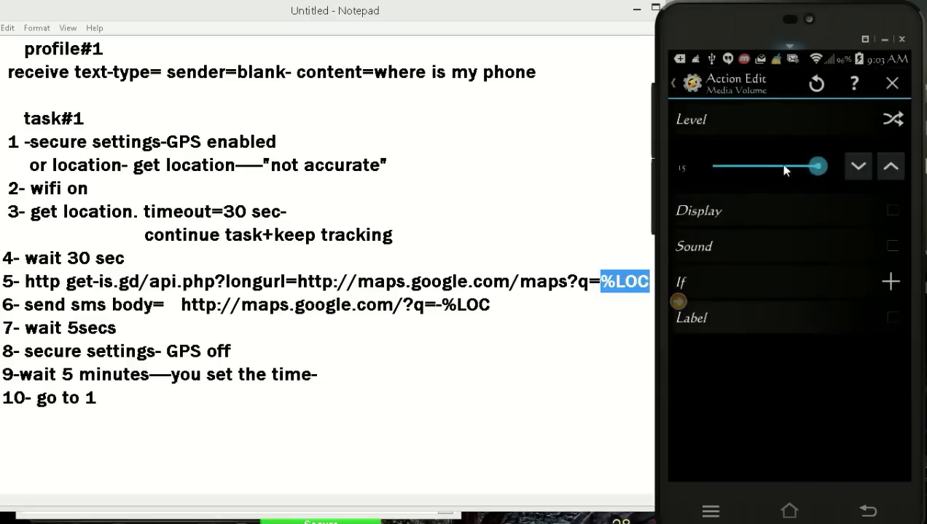
{"action": "left_click", "coordinate": [780, 168]}
{"action": "left_click", "coordinate": [820, 167]}
{"action": "left_click", "coordinate": [679, 82]}
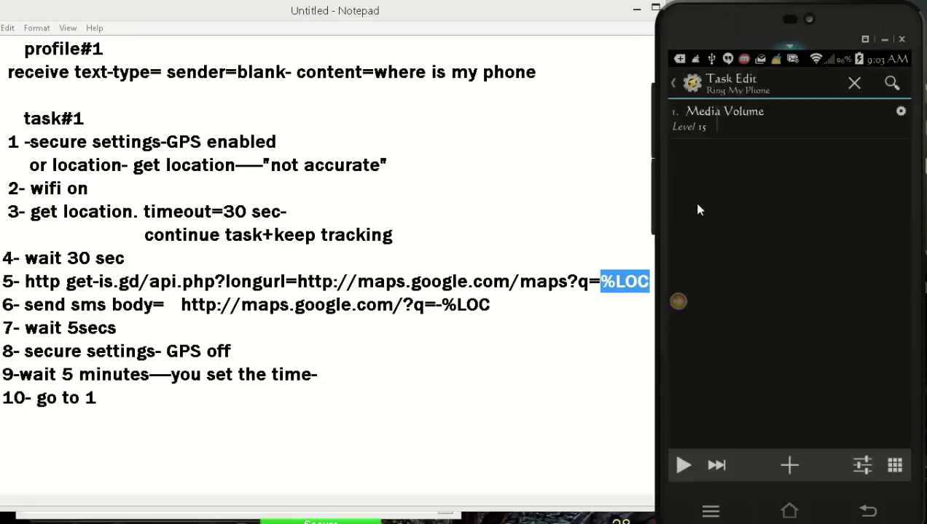
- Add a Music Play action that plays the file Ringtones/hangouts_incoming_call.ogg
{"action": "left_click", "coordinate": [789, 468]}
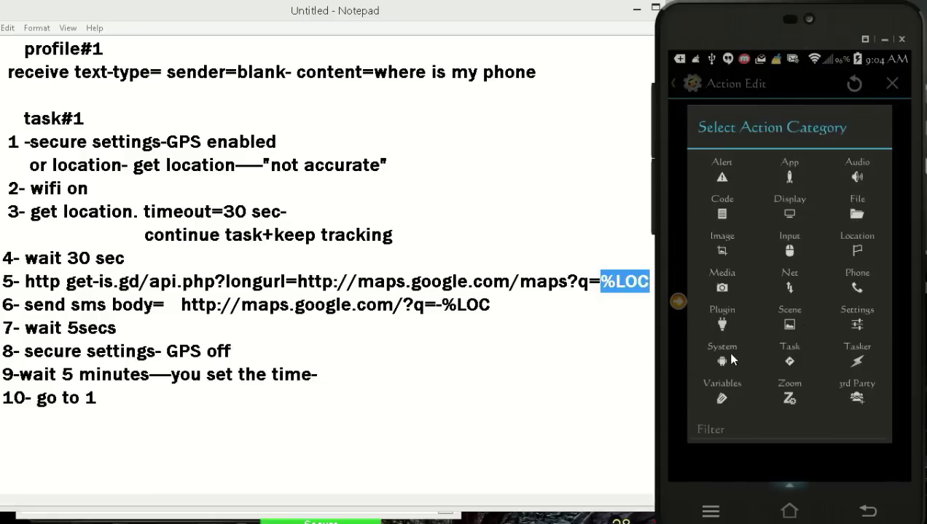
{"action": "left_click", "coordinate": [719, 278]}
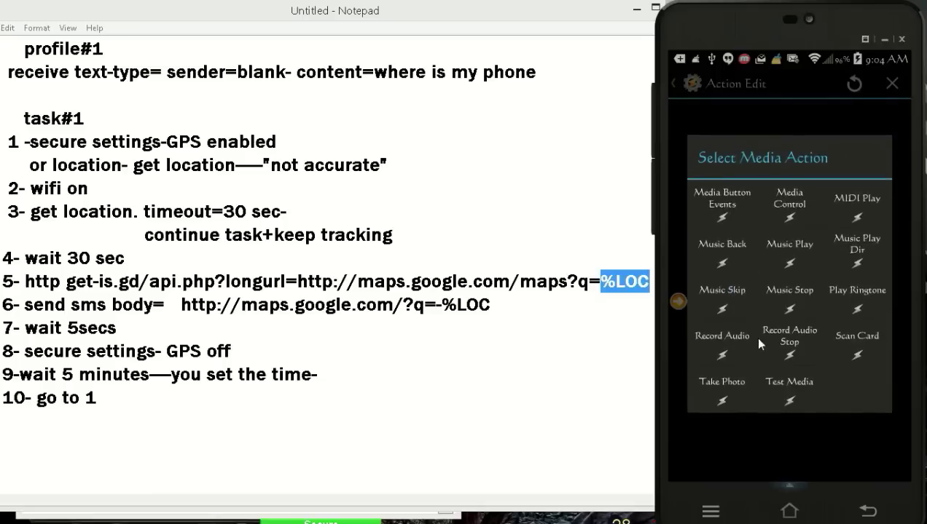
{"action": "left_click", "coordinate": [790, 247]}
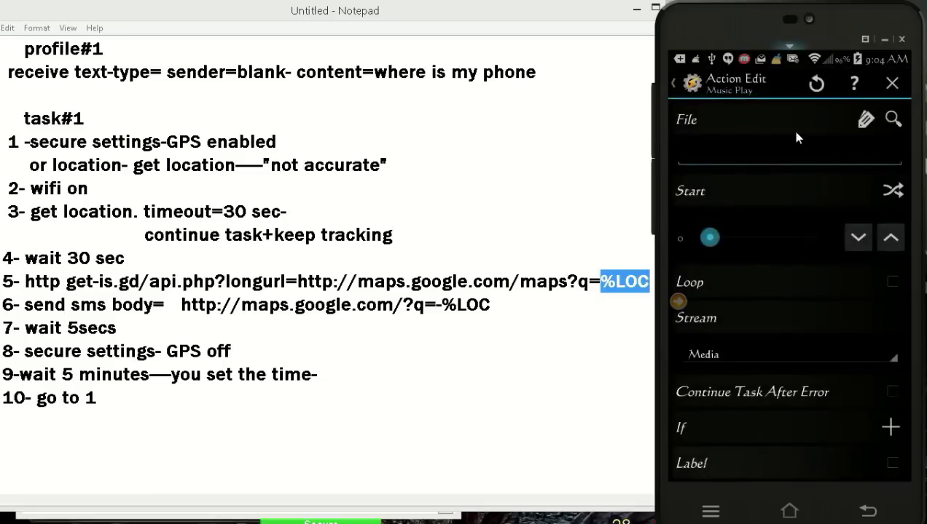
{"action": "left_click", "coordinate": [712, 156]}
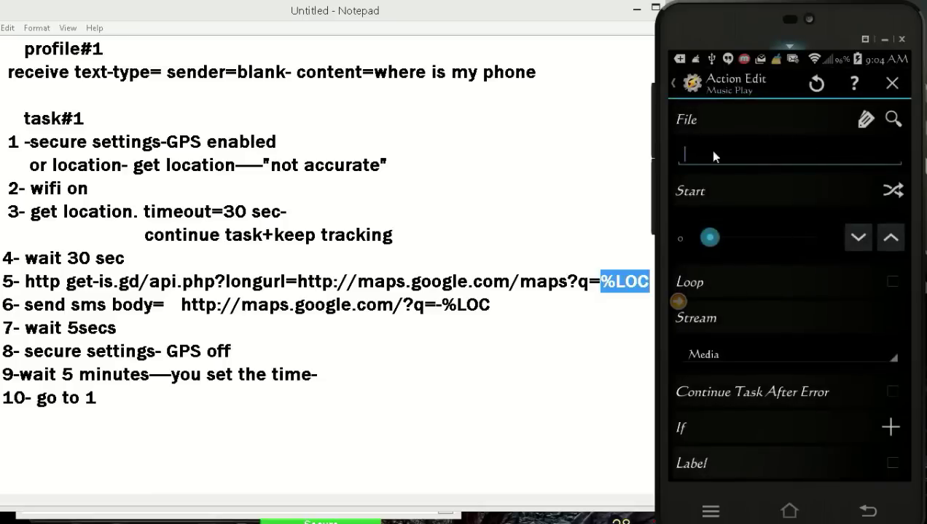
{"action": "left_click", "coordinate": [891, 121]}
{"action": "scroll", "coordinate": [698, 427], "scroll_direction": "down", "scroll_amount": 5}
{"action": "left_click", "coordinate": [704, 436]}
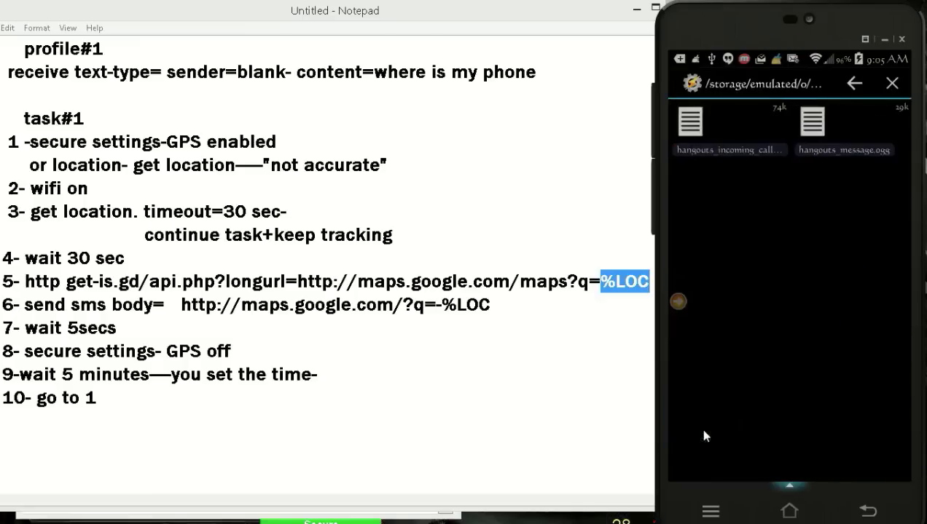
{"action": "left_click", "coordinate": [701, 125]}
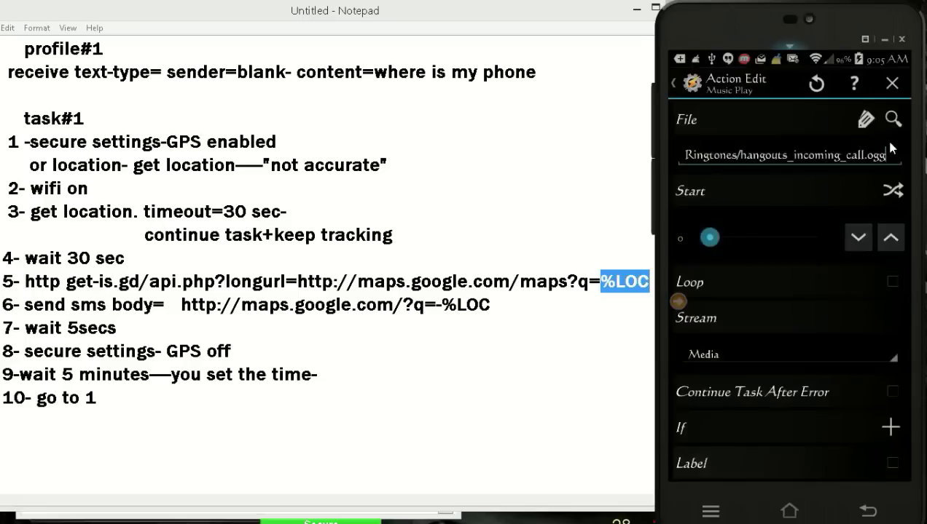
{"action": "left_click", "coordinate": [675, 84]}
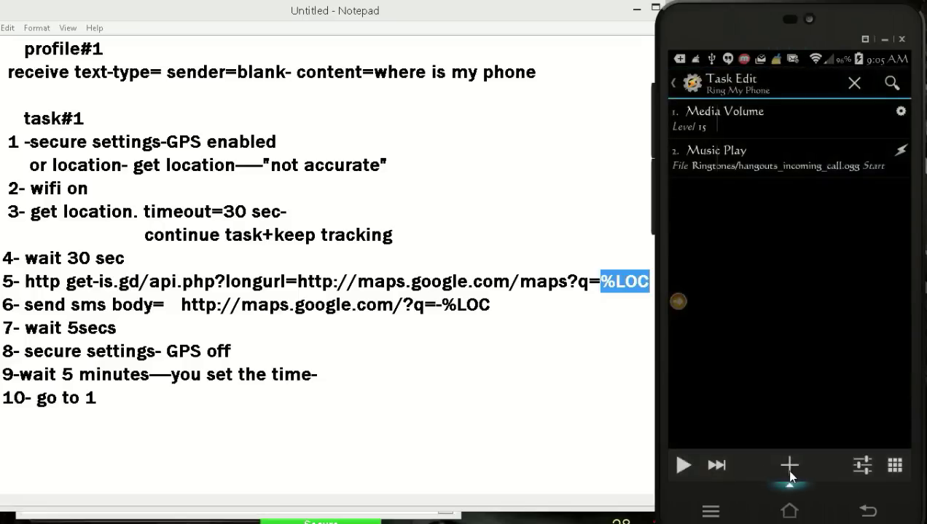
- Add a Wait action of 30 seconds after the Music Play action
{"action": "left_click", "coordinate": [790, 468]}
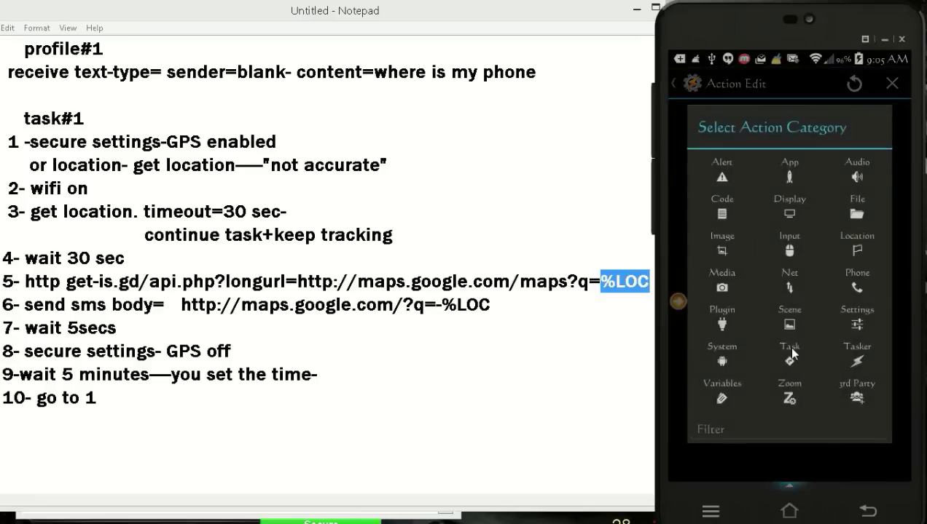
{"action": "left_click", "coordinate": [790, 351]}
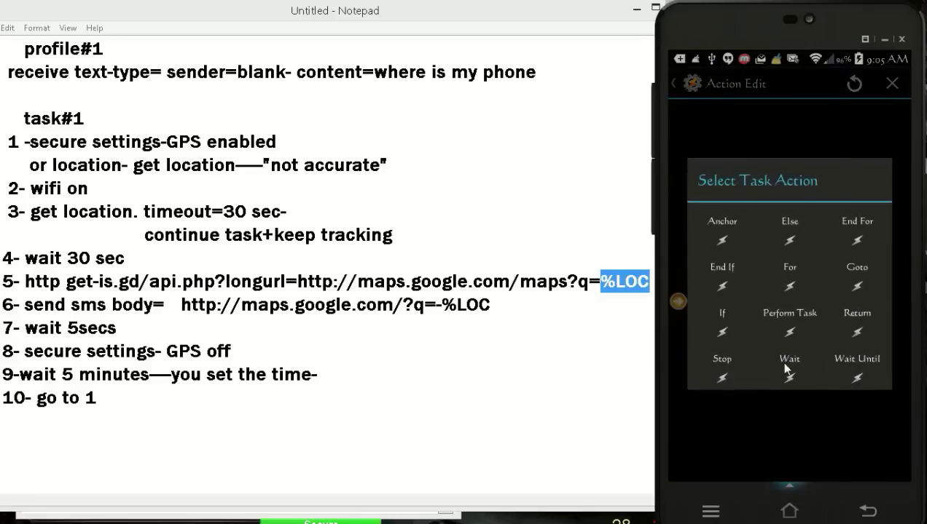
{"action": "left_click", "coordinate": [785, 368]}
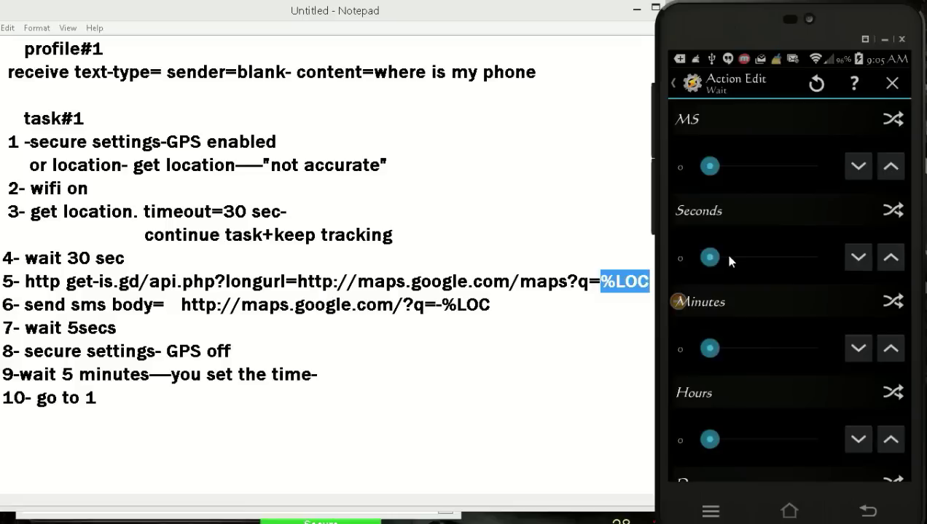
{"action": "left_click_drag", "start_coordinate": [727, 257], "coordinate": [768, 257]}
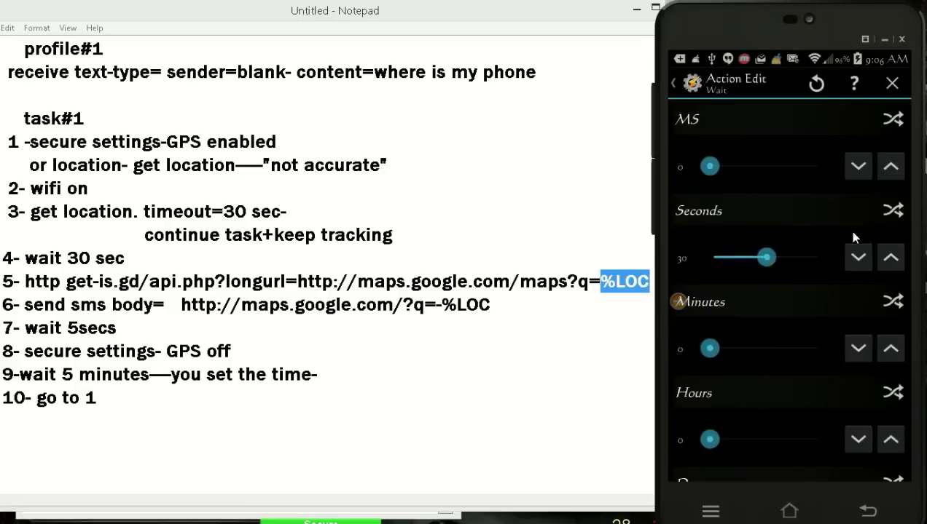
{"action": "left_click", "coordinate": [684, 81]}
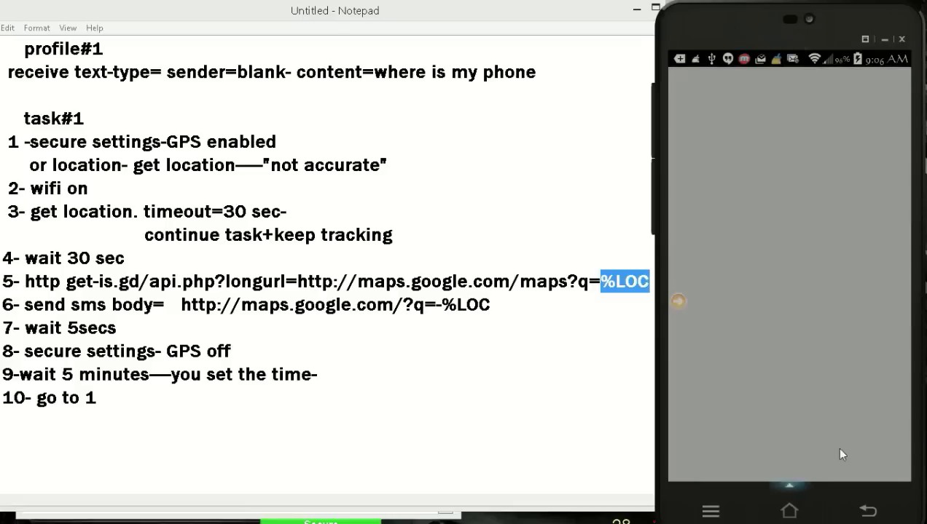
- Add a Music Stop media action as the last action of the Ring My Phone task
{"action": "left_click", "coordinate": [788, 468]}
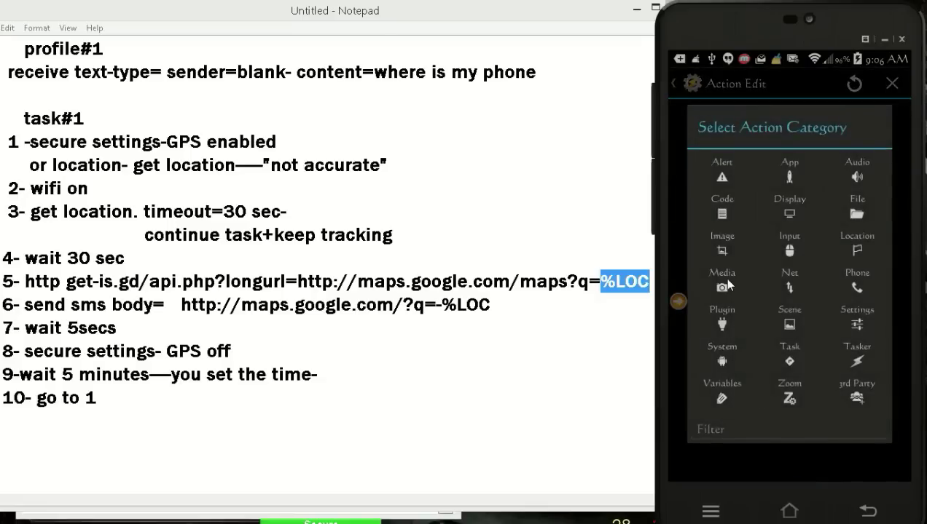
{"action": "left_click", "coordinate": [722, 277]}
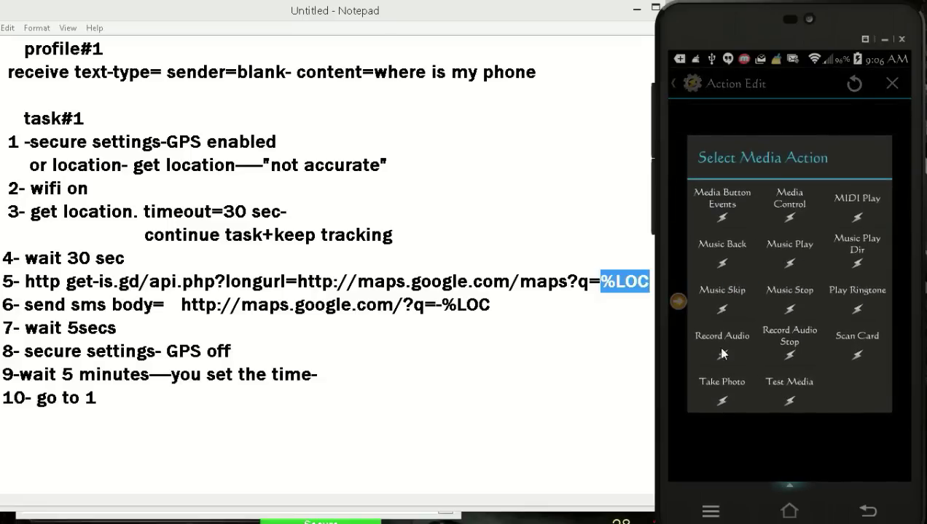
{"action": "left_click", "coordinate": [789, 292]}
{"action": "left_click", "coordinate": [675, 83]}
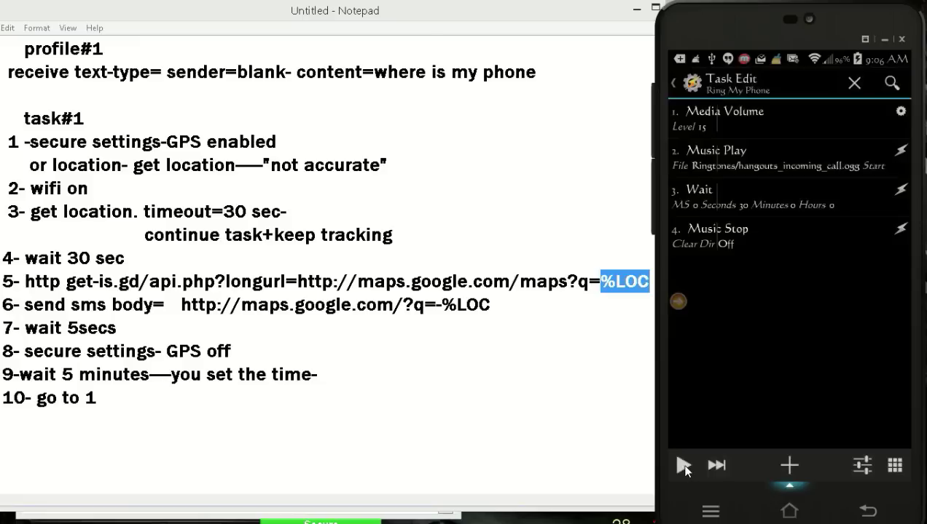
- Test-run the Ring My Phone task, then return to the profile list
{"action": "left_click", "coordinate": [684, 466]}
{"action": "left_click", "coordinate": [685, 468]}
{"action": "left_click", "coordinate": [681, 85]}
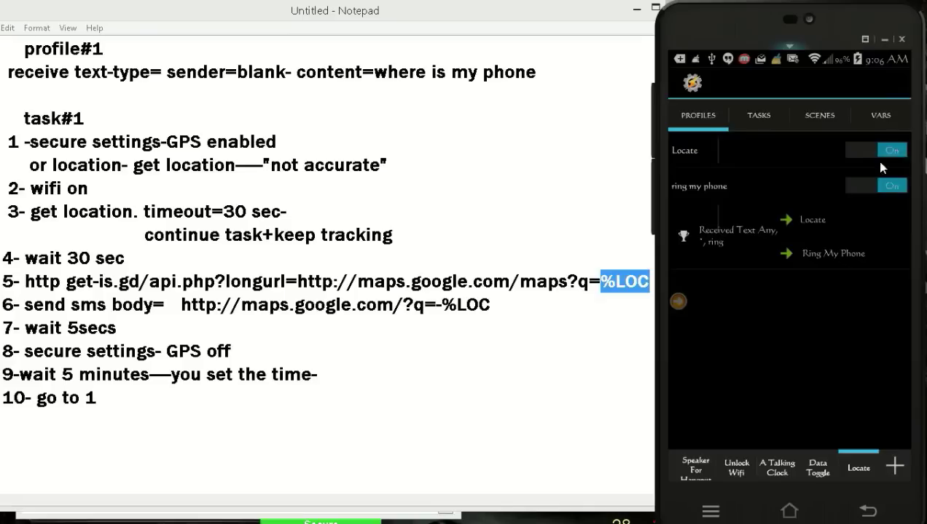
{"action": "left_click", "coordinate": [772, 159]}
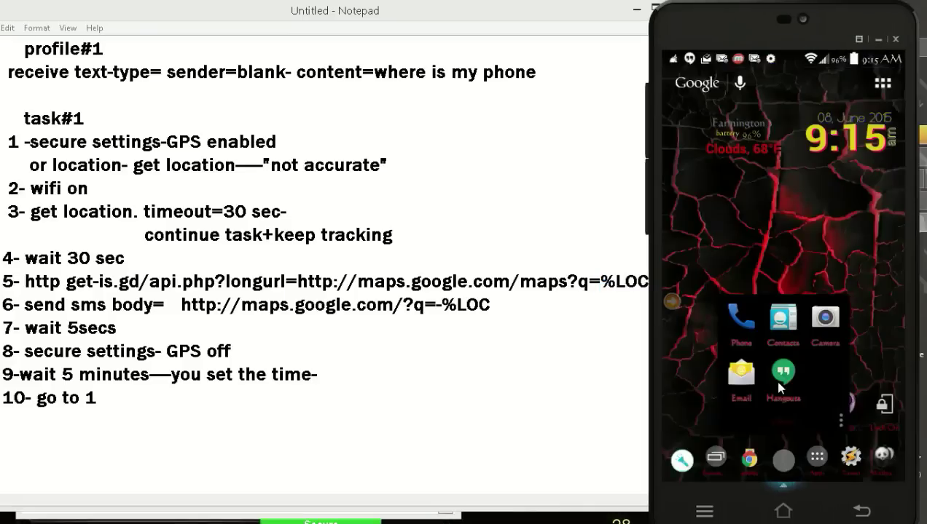
- Switch to Hangouts, open the most recent conversation and open the received maps.google.com link with Maps
{"action": "left_click", "coordinate": [780, 379]}
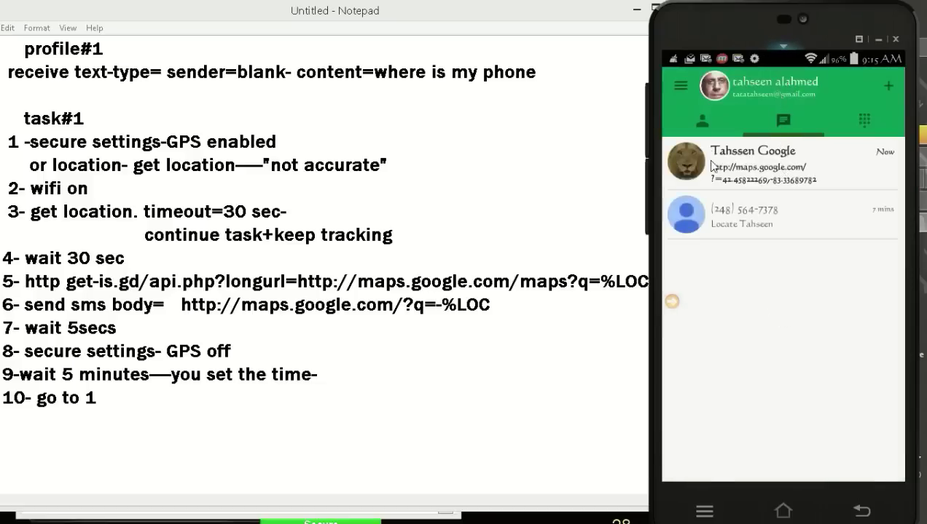
{"action": "left_click", "coordinate": [758, 170]}
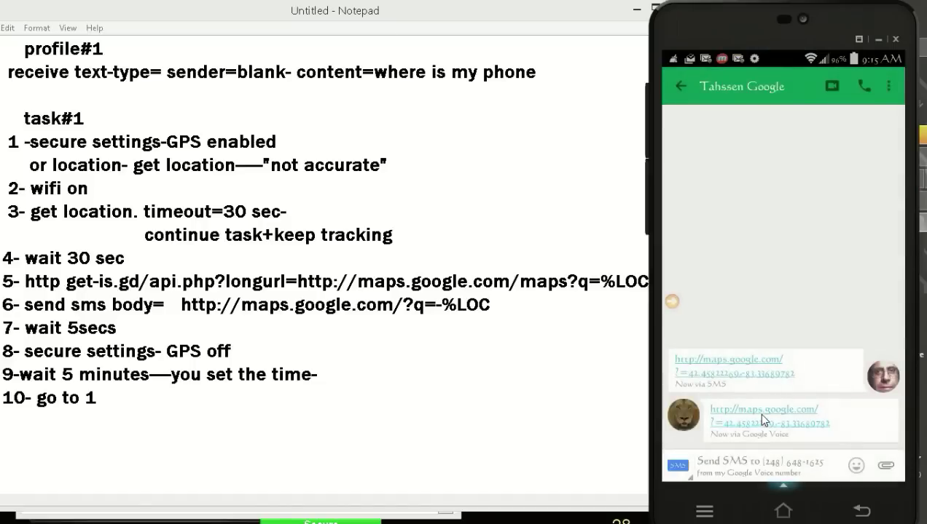
{"action": "left_click", "coordinate": [763, 419]}
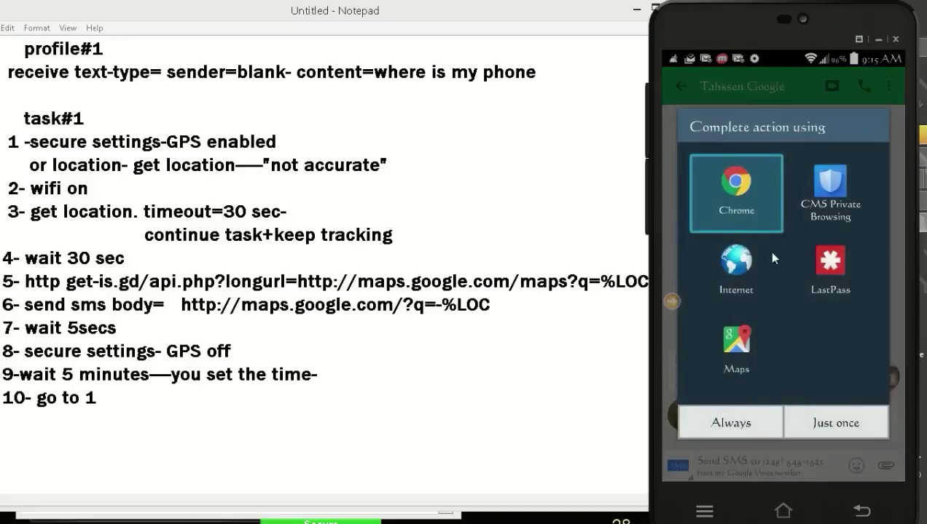
{"action": "left_click", "coordinate": [742, 378]}
{"action": "left_click", "coordinate": [740, 425]}
{"action": "left_click", "coordinate": [784, 330]}
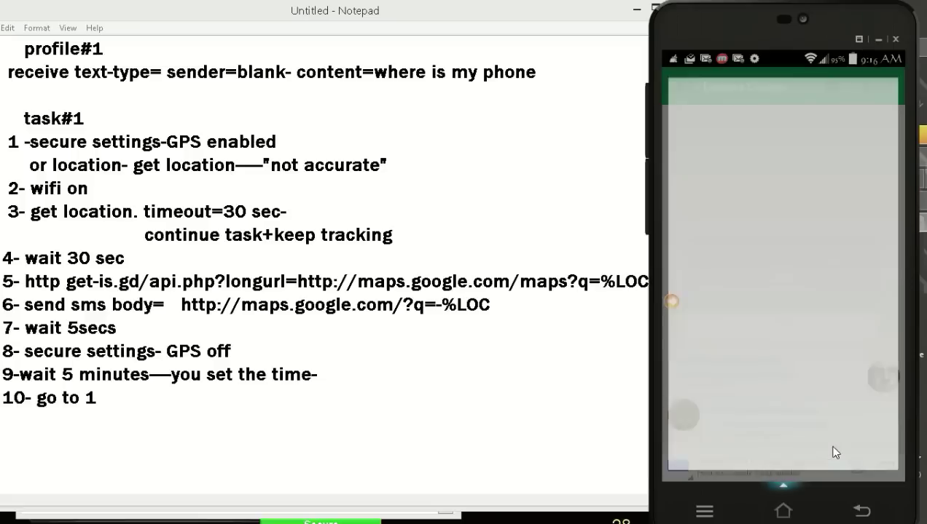